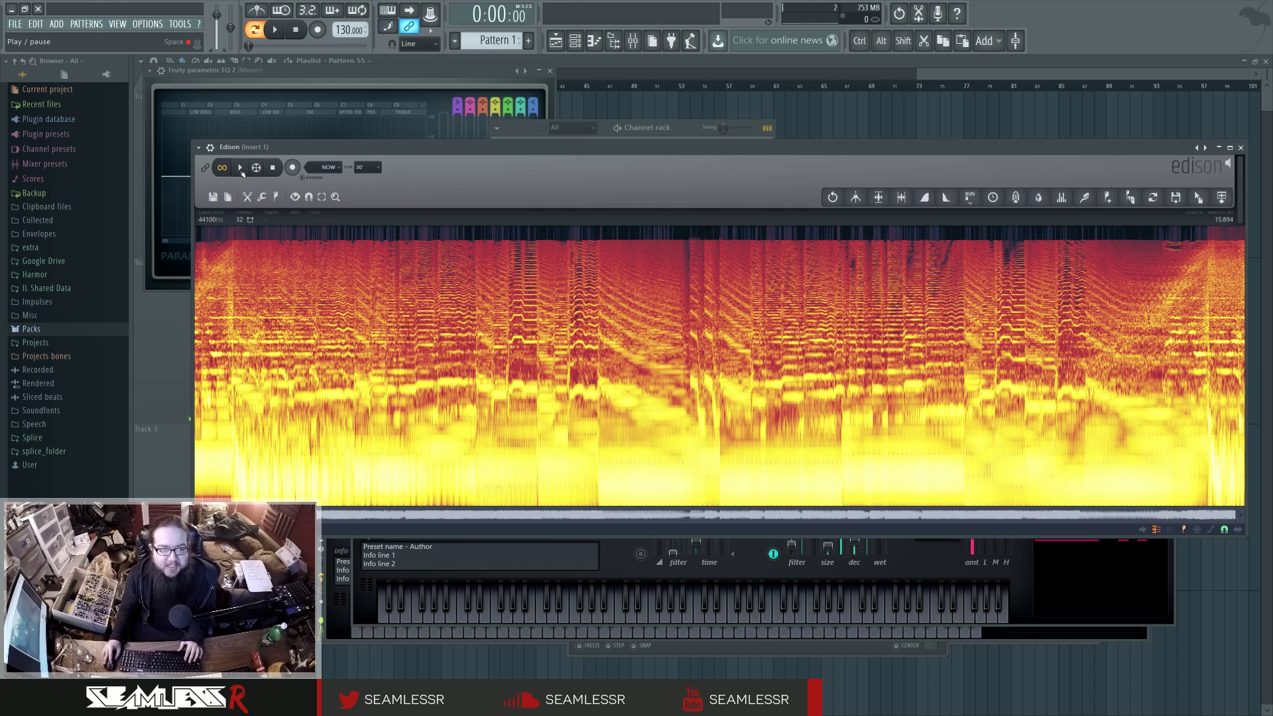
# Play the sample loaded in Edison and stop the playback
pyautogui.click(240, 167)
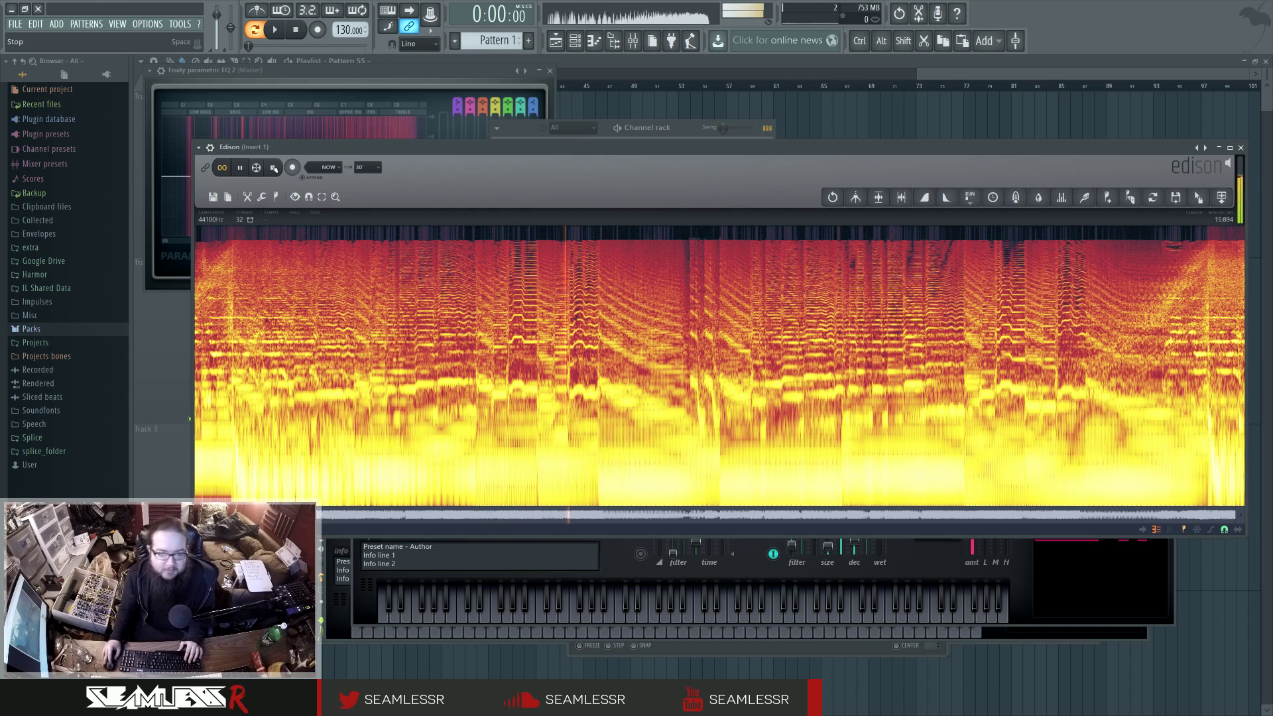
pyautogui.press('space')
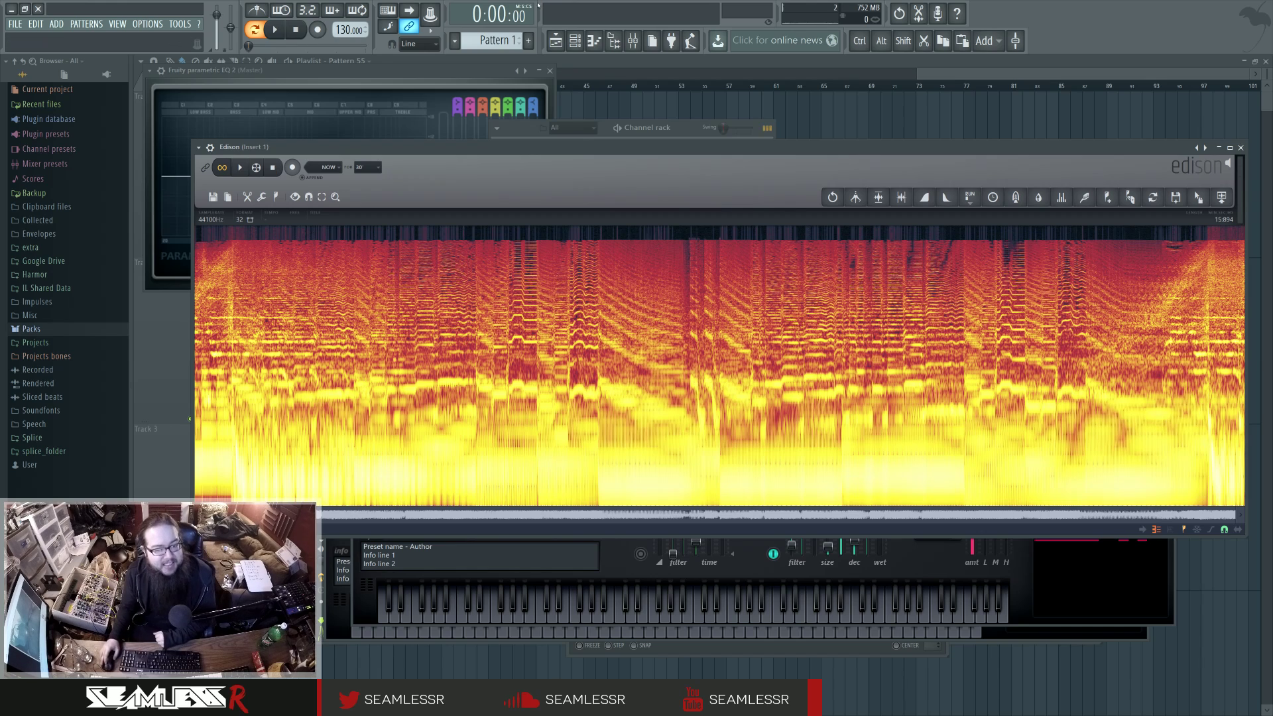
# Open the Harmor channel, play test notes and adjust the filter 1 frequency to 32%
pyautogui.click(640, 127)
pyautogui.click(593, 158)
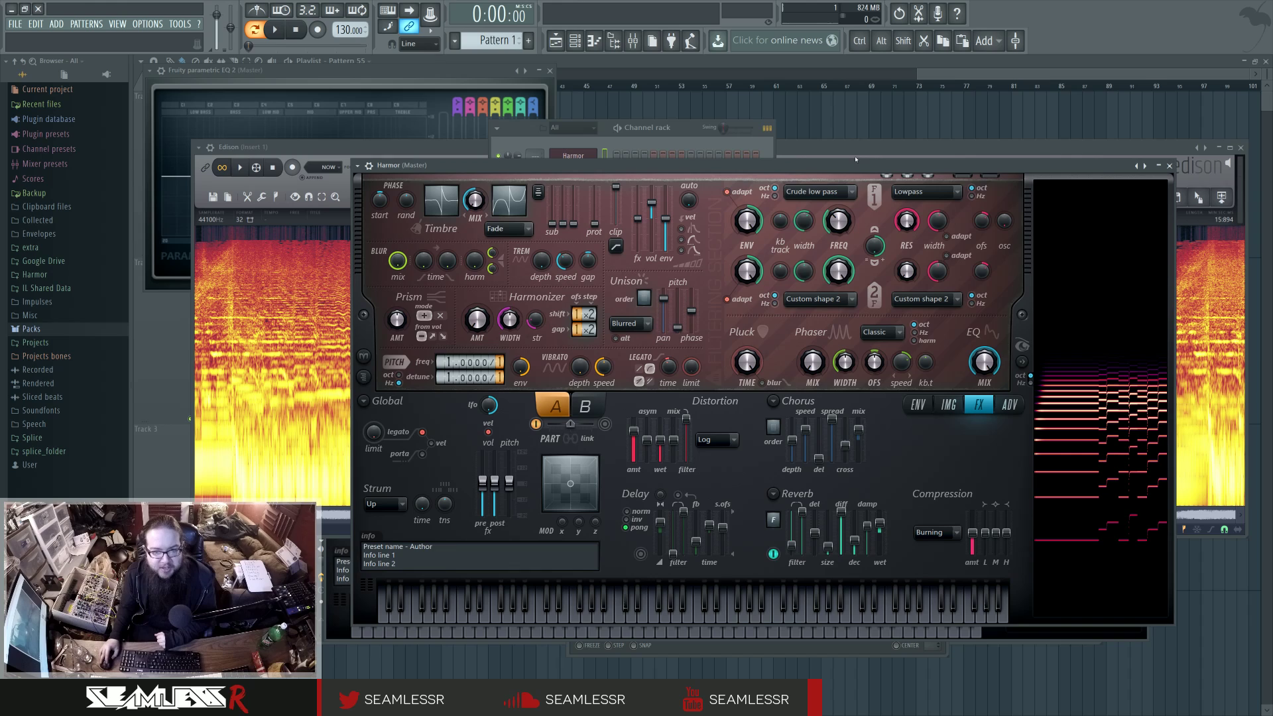
pyautogui.moveTo(831, 168); pyautogui.dragTo(785, 170)
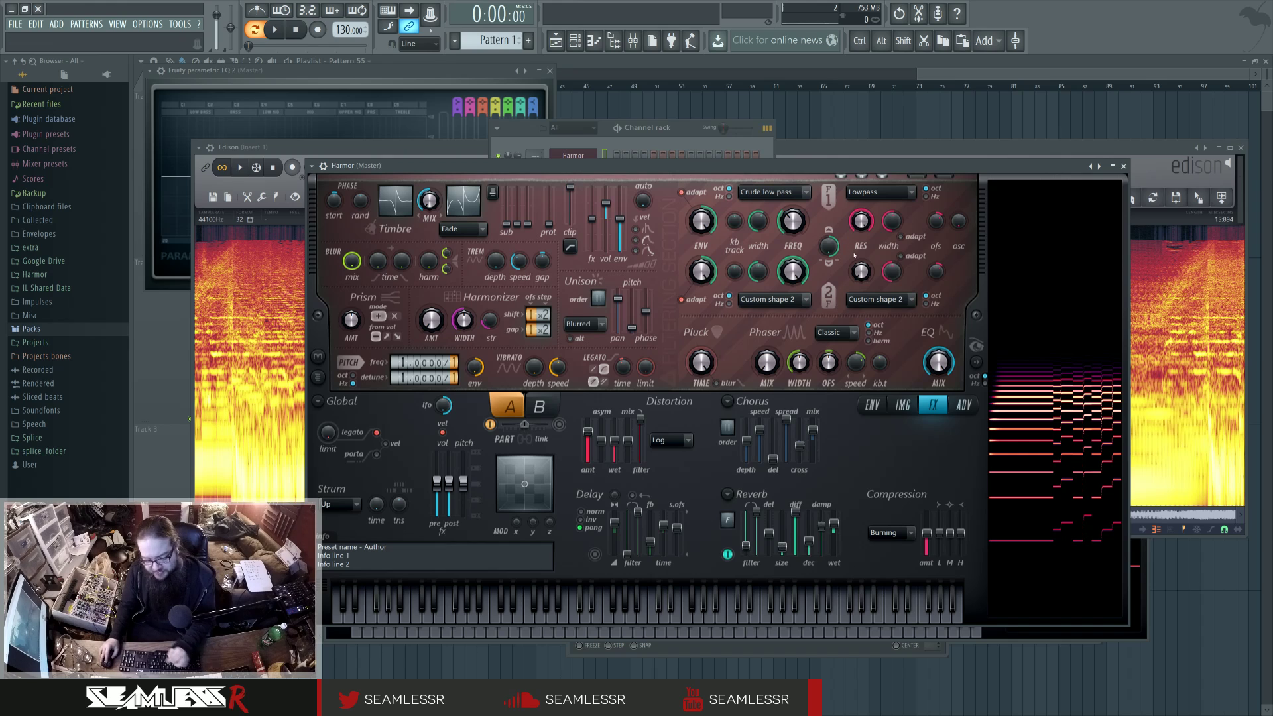
pyautogui.press('g')
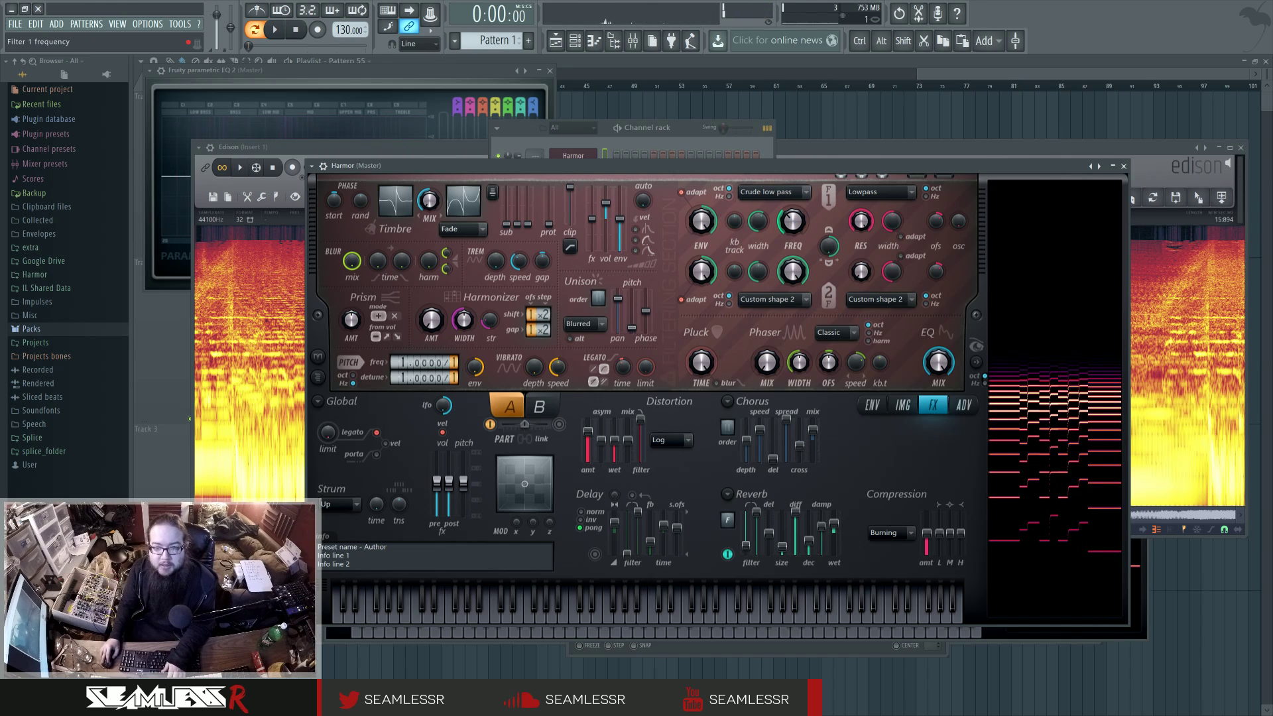
pyautogui.press('g')
pyautogui.moveTo(793, 221); pyautogui.dragTo(793, 225)
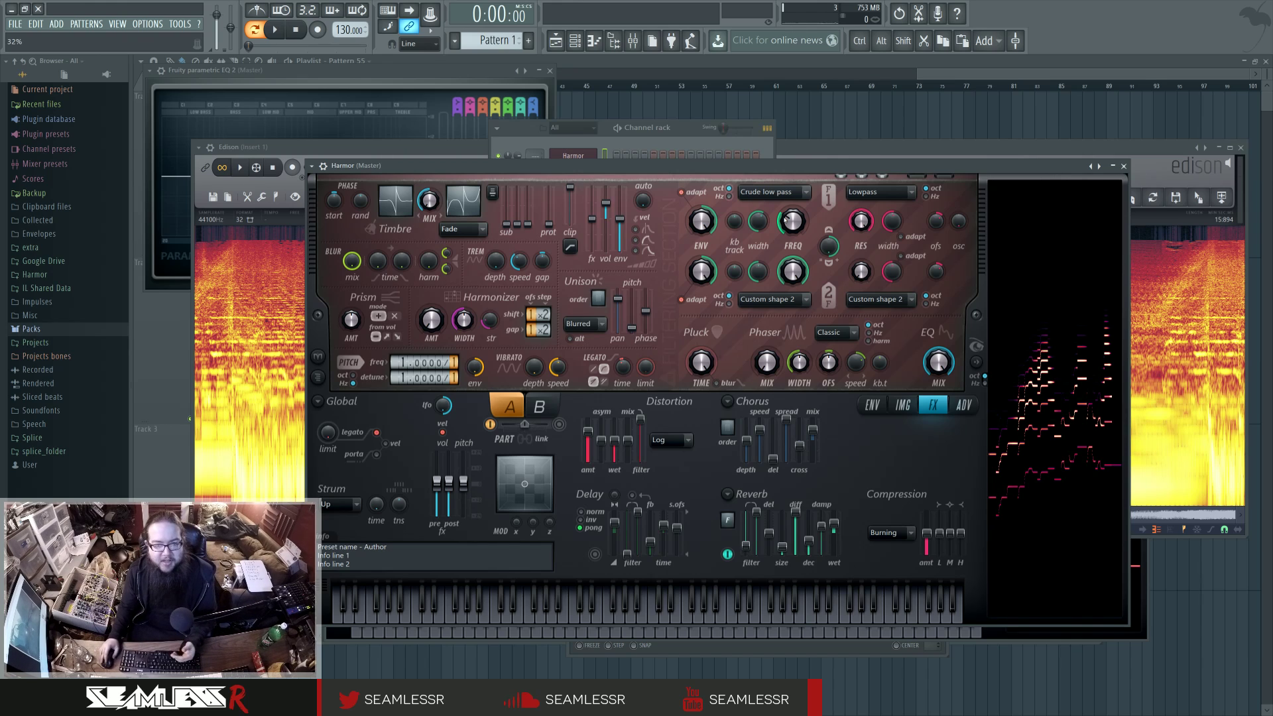
# Open the Sytrus channel, hide its wrapper settings and view the oscillator settings of operator 2
pyautogui.click(611, 128)
pyautogui.click(574, 174)
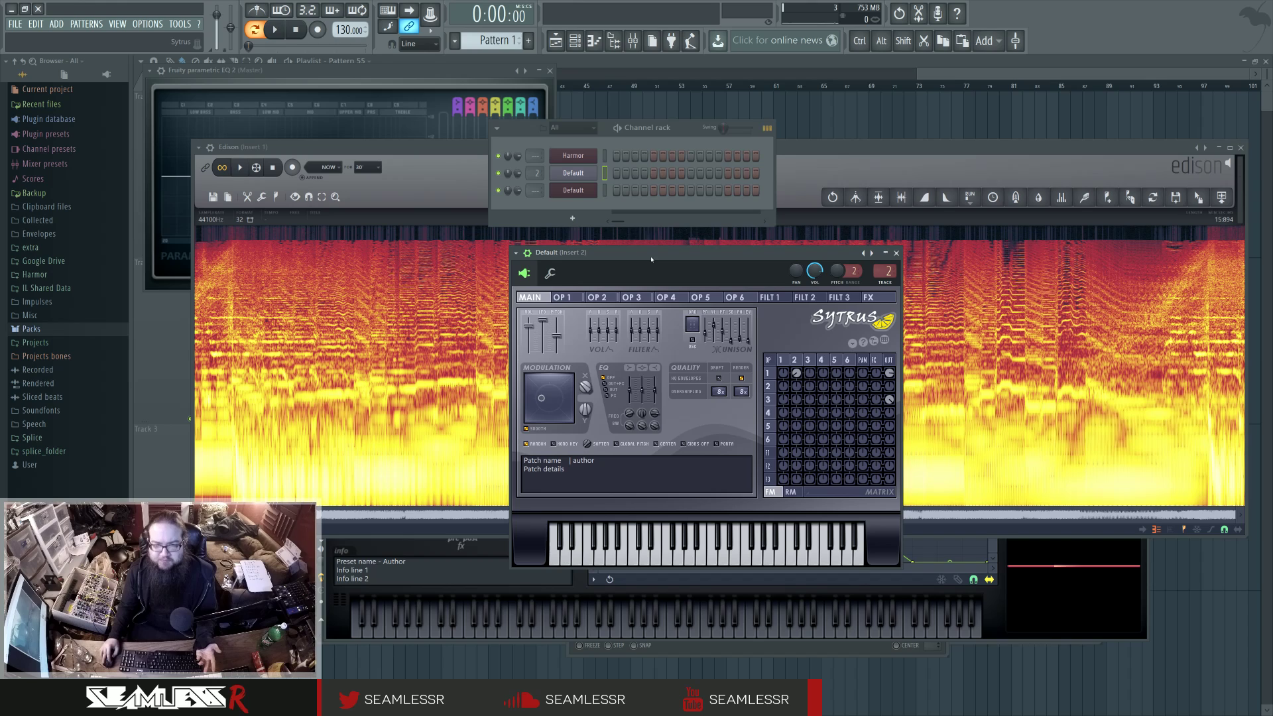
pyautogui.moveTo(651, 255); pyautogui.dragTo(653, 248)
pyautogui.click(529, 246)
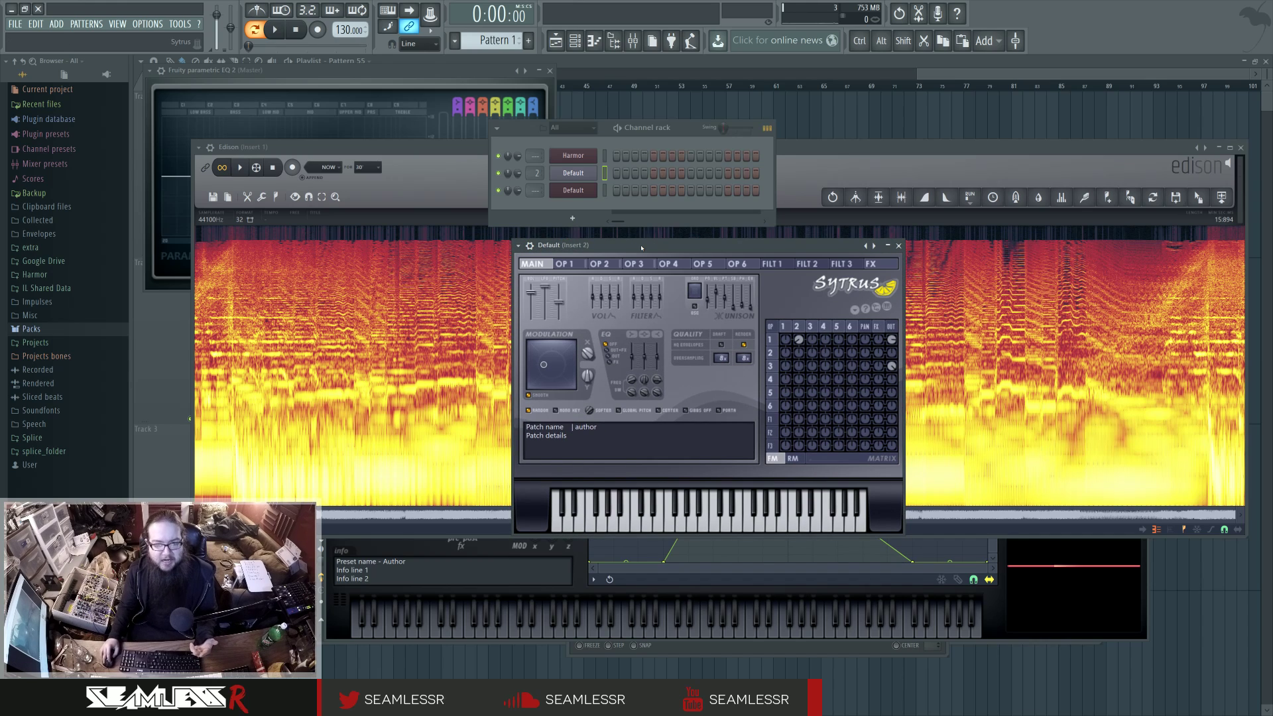
pyautogui.click(790, 327)
pyautogui.click(798, 327)
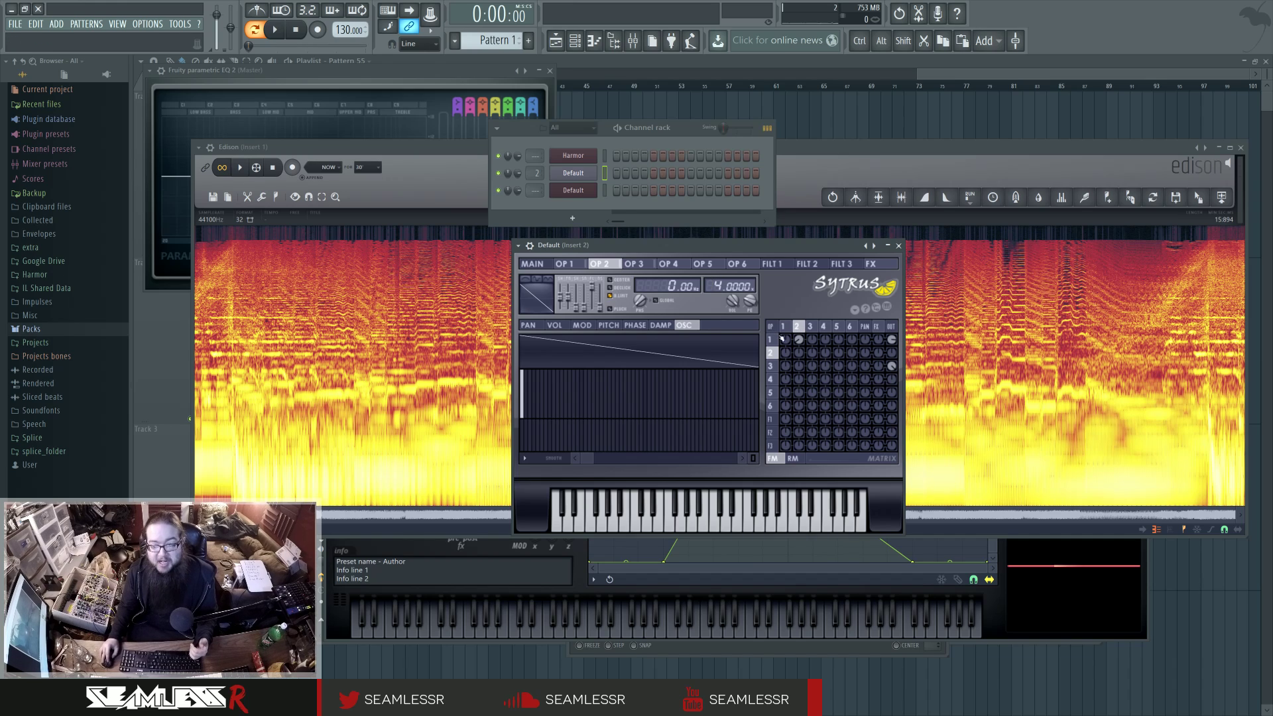
pyautogui.click(810, 327)
pyautogui.click(798, 326)
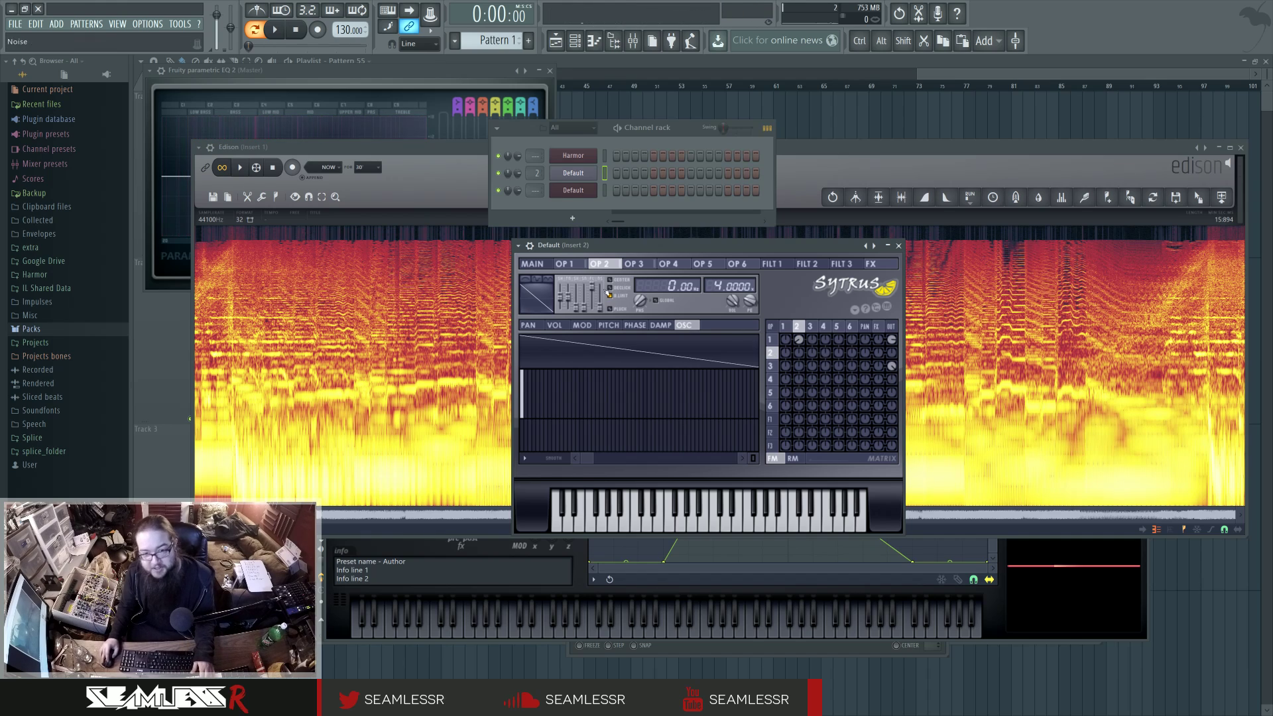
# Show Sytrus's main page and sweep the modulation X knob up and down to its minimum while playing notes
pyautogui.click(532, 264)
pyautogui.moveTo(587, 354); pyautogui.dragTo(588, 349)
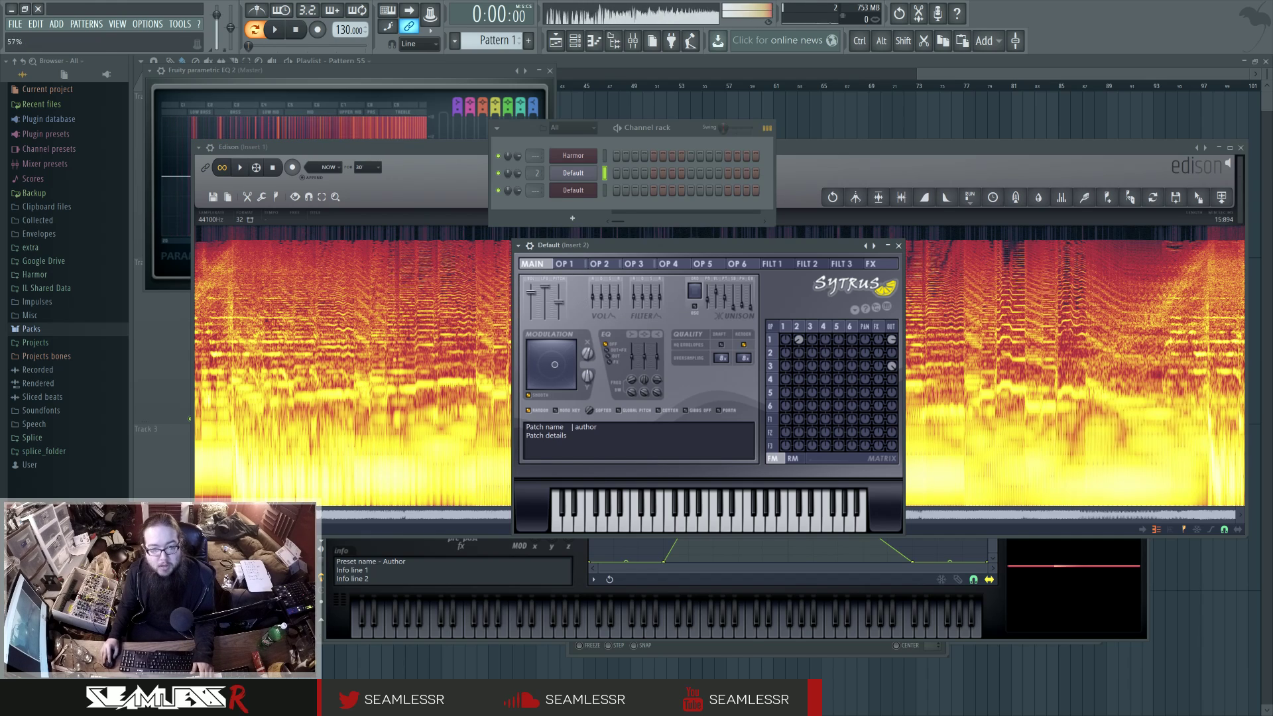
pyautogui.moveTo(587, 354)
pyautogui.mouseDown()
pyautogui.moveTo(587, 343)
pyautogui.moveTo(587, 377)
pyautogui.mouseUp()
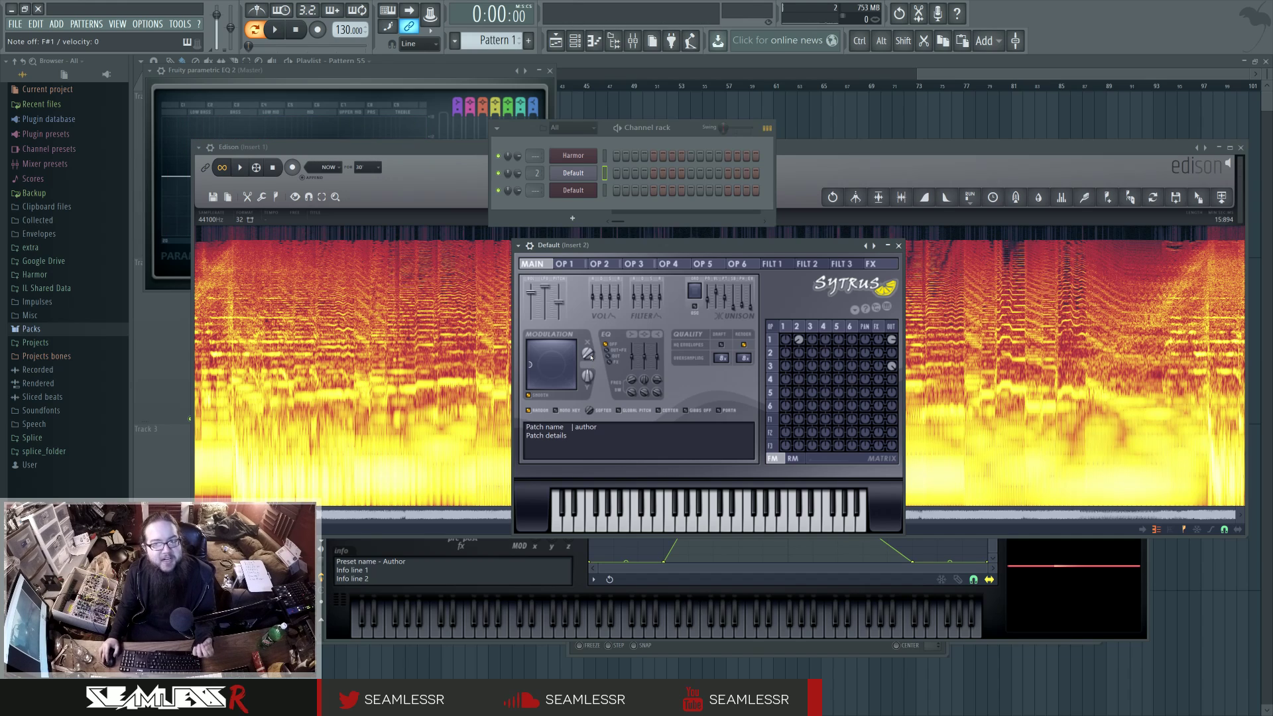
# Bring the Edison spectrogram to the front and play the sample again
pyautogui.click(450, 325)
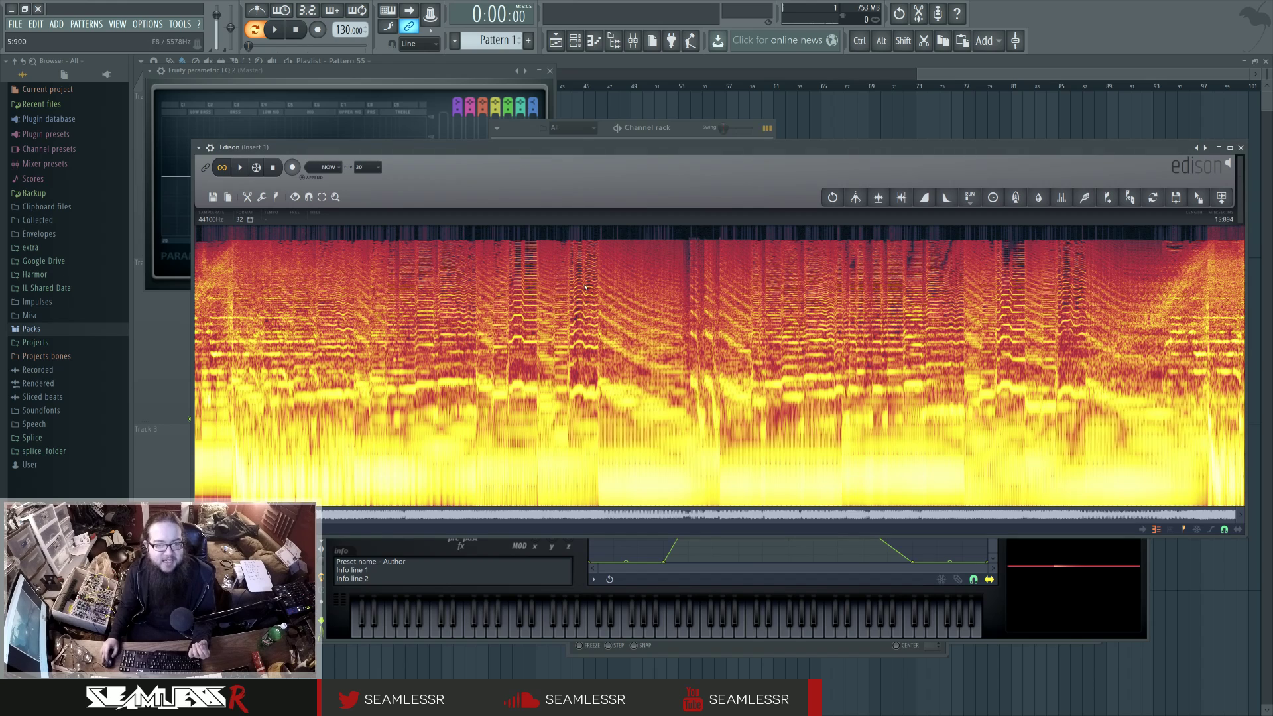
pyautogui.press('space')
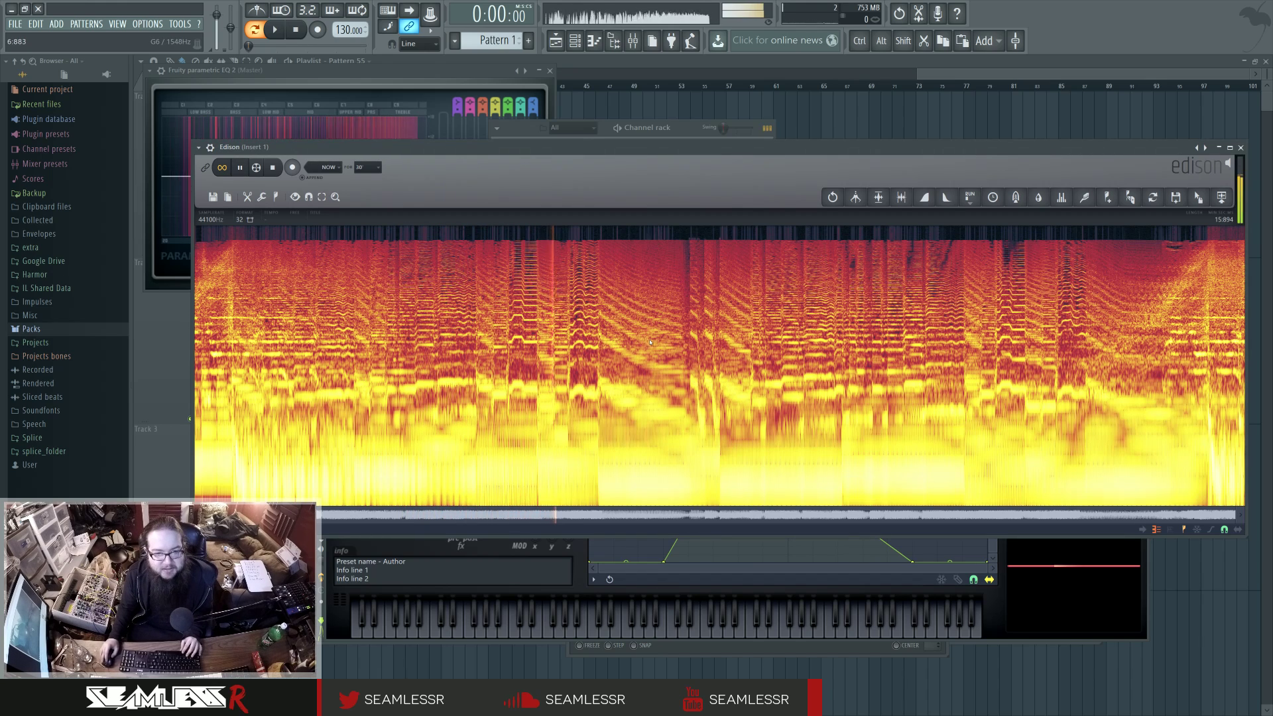
pyautogui.press('space')
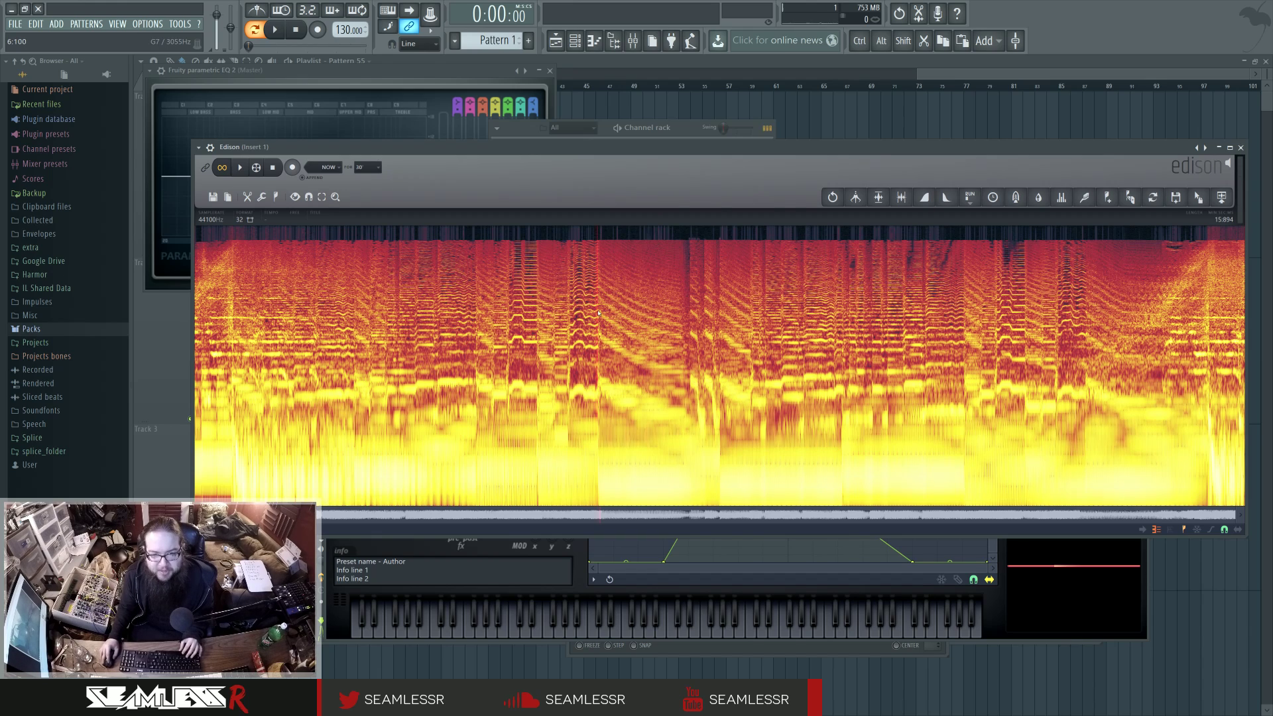
# View the playing sample in Fruity Parametric EQ 2, replay it in Edison and examine the spectrogram around 5 seconds
pyautogui.click(371, 73)
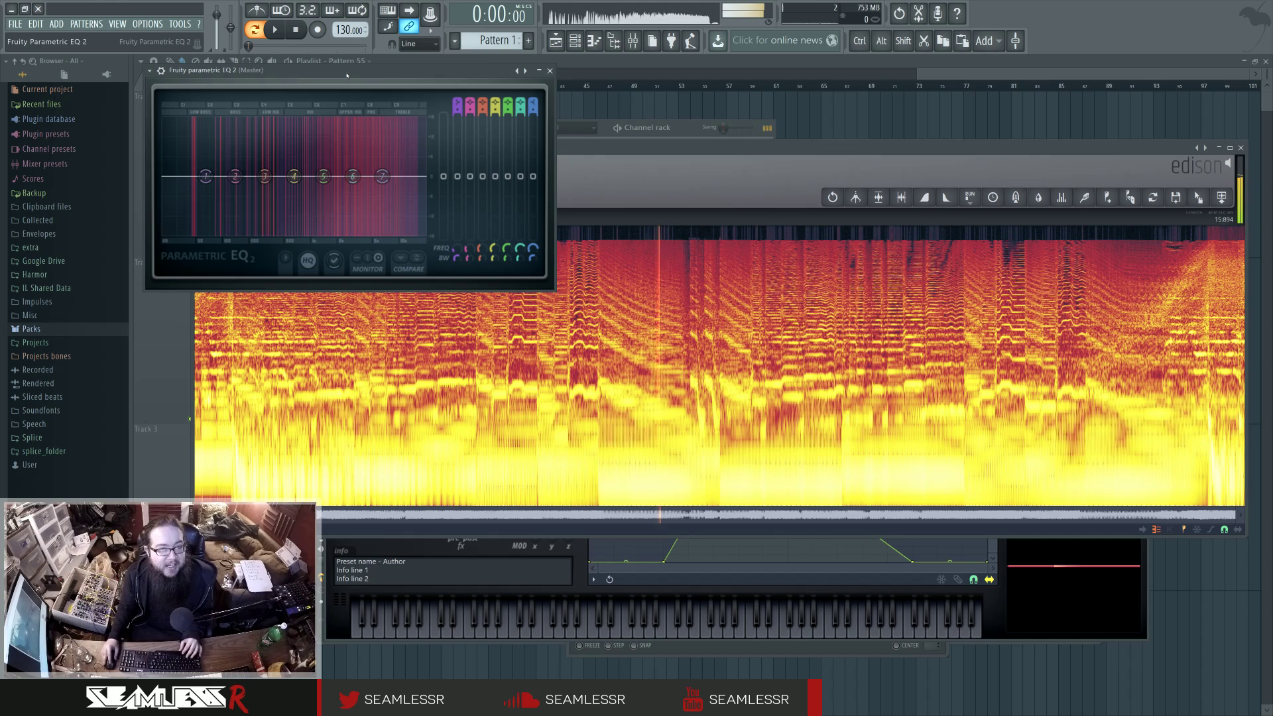
pyautogui.click(616, 155)
pyautogui.press('space')
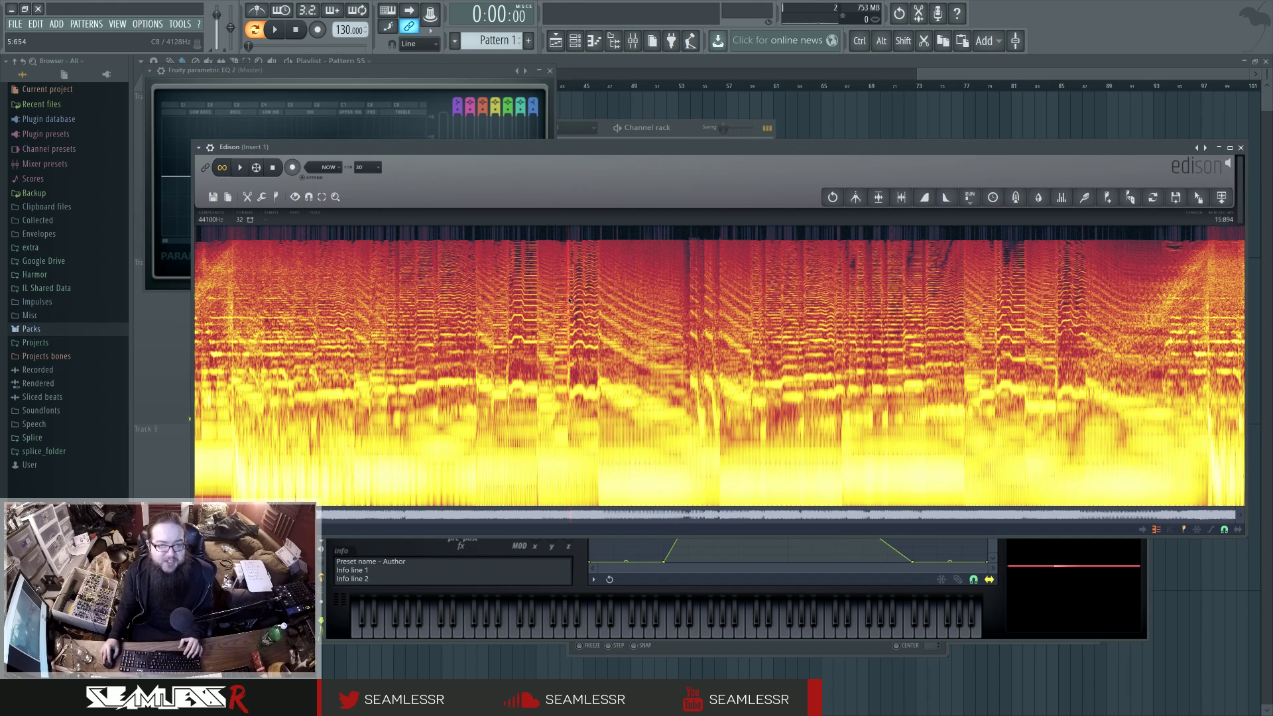
pyautogui.press('space')
pyautogui.press('space')
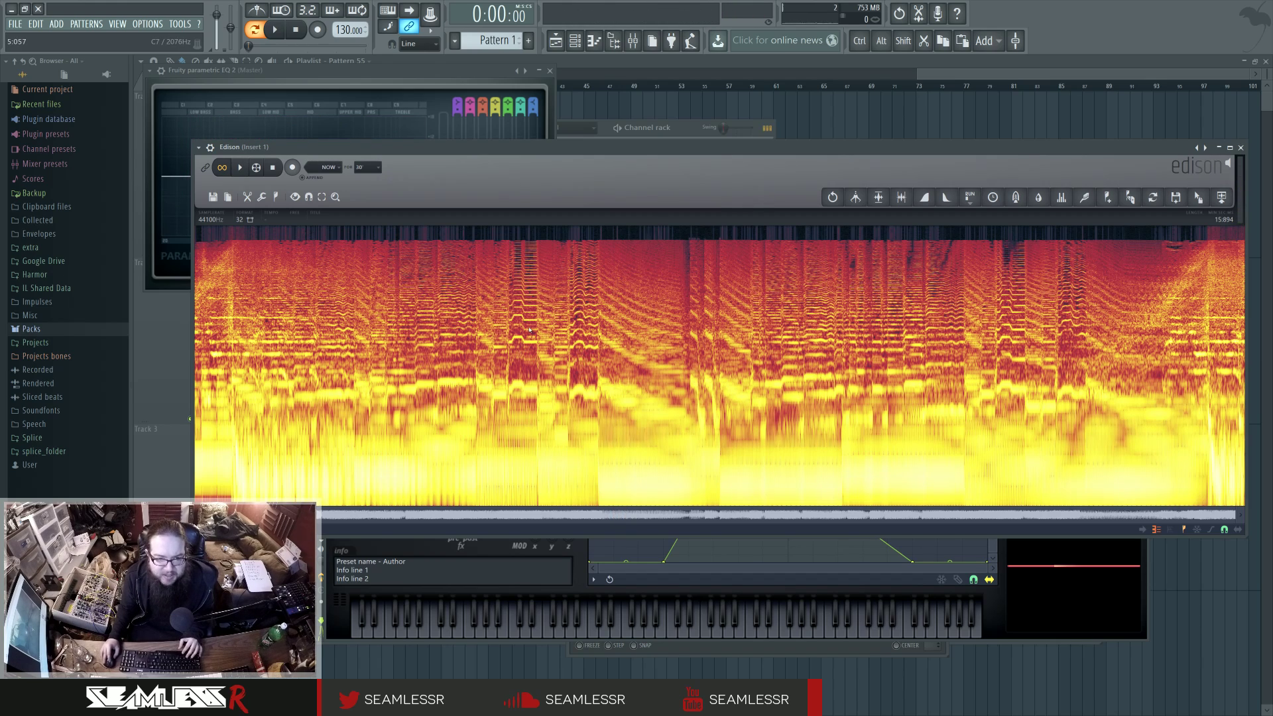
pyautogui.scroll(4, 530, 333)
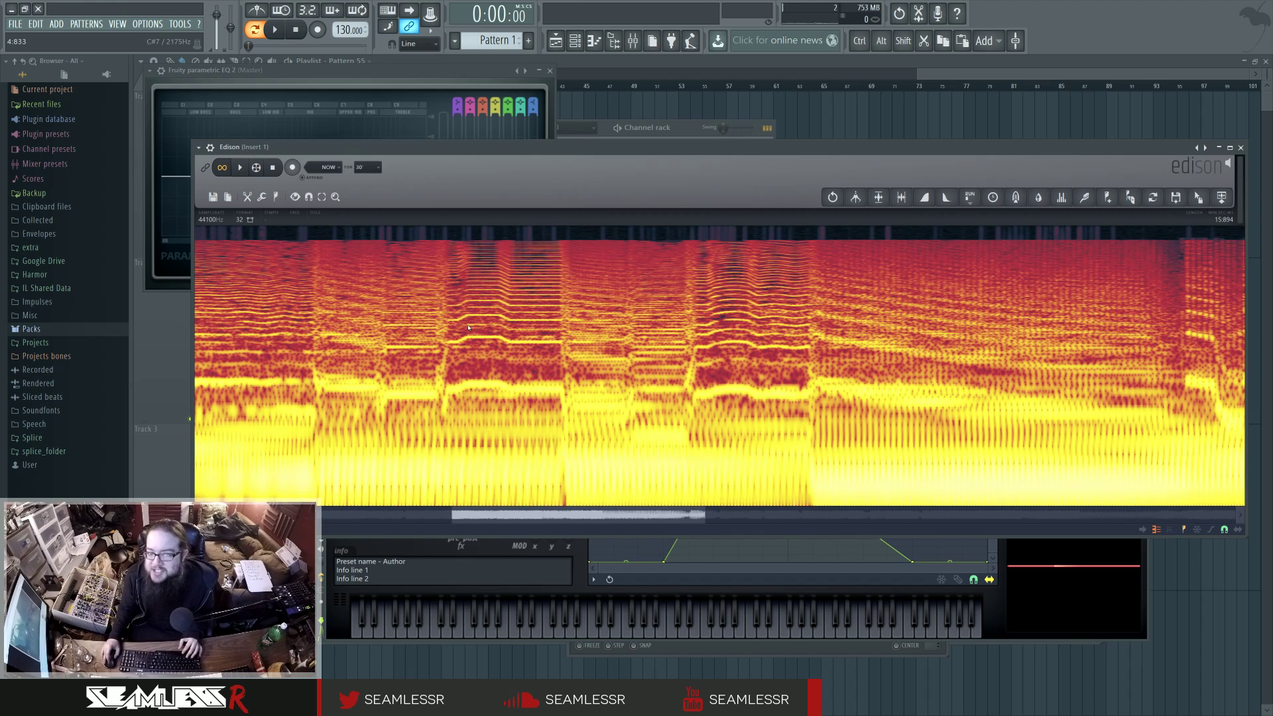
pyautogui.scroll(-5, 533, 351)
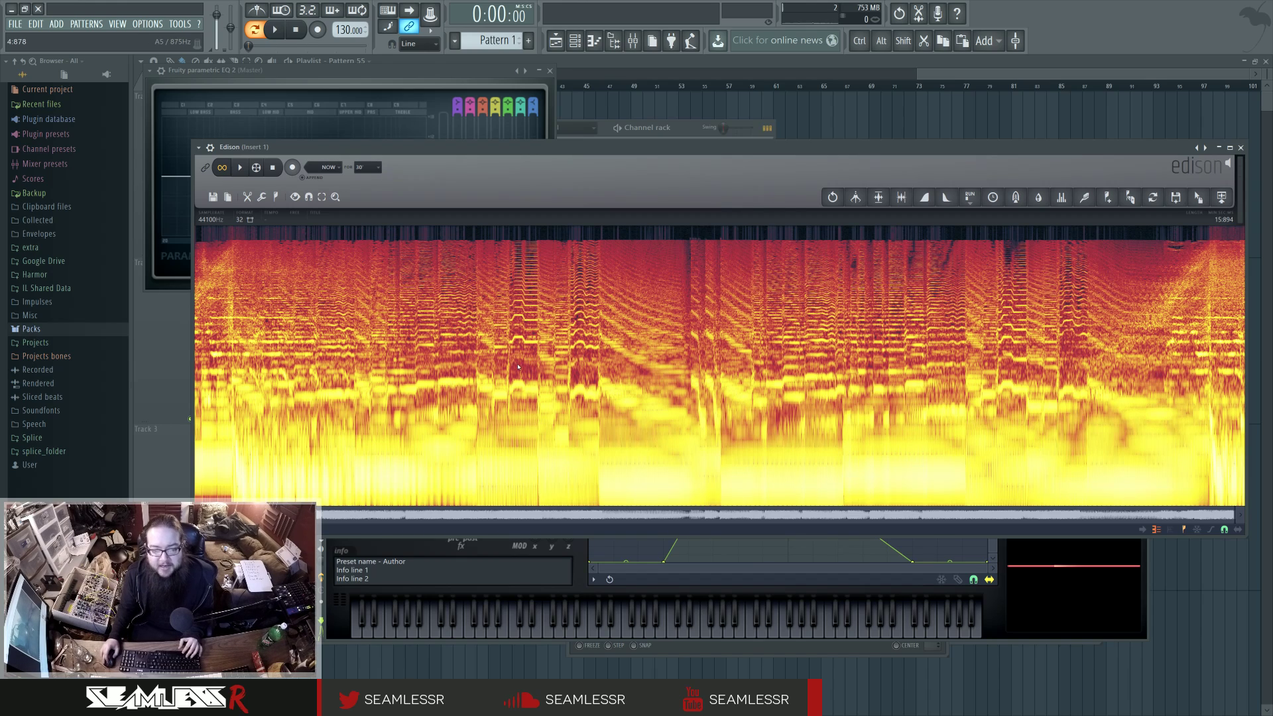
# Bring up the Default instance with the phaser shape envelope, switch to the Harmor channel and show the channel rack
pyautogui.click(630, 583)
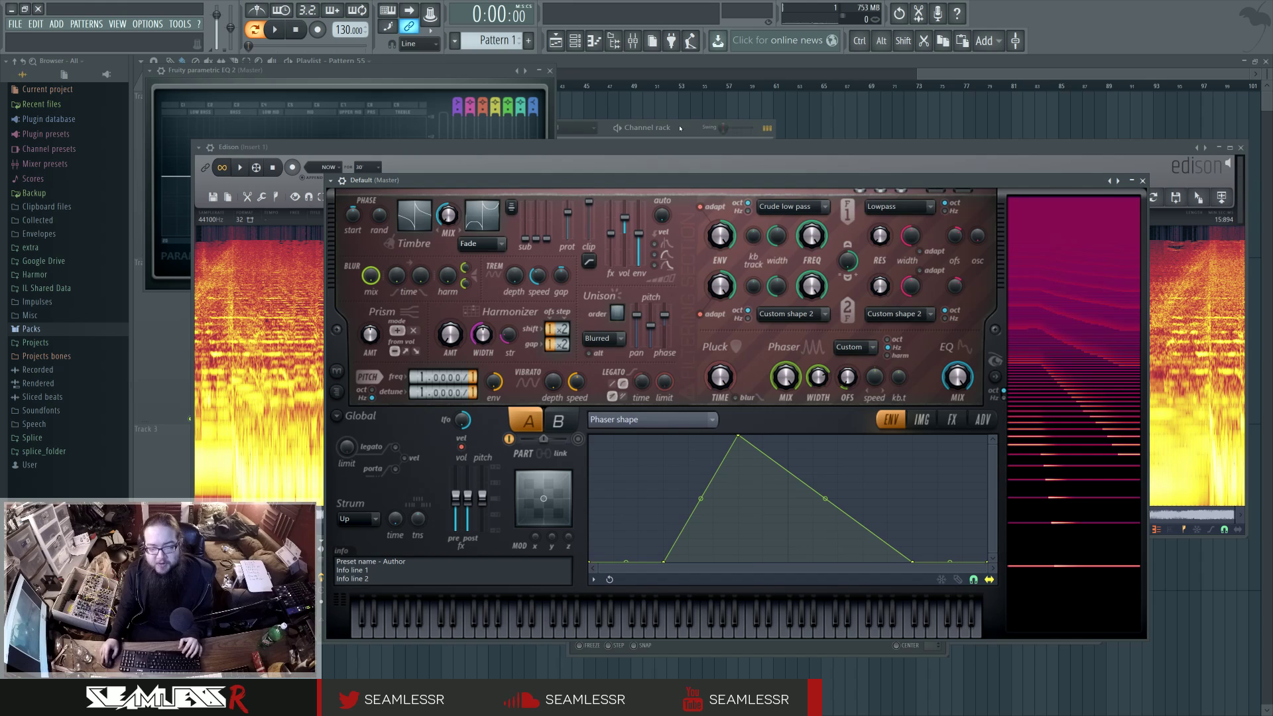
pyautogui.click(576, 41)
pyautogui.click(572, 156)
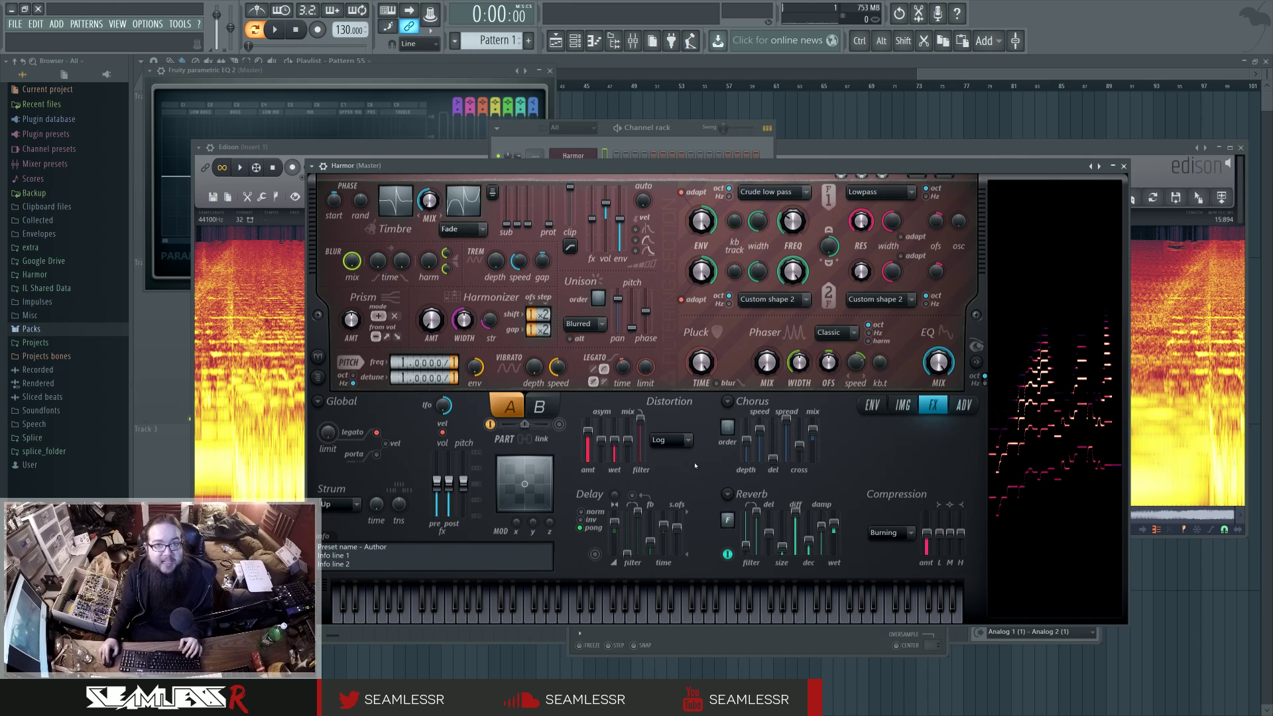
pyautogui.click(684, 128)
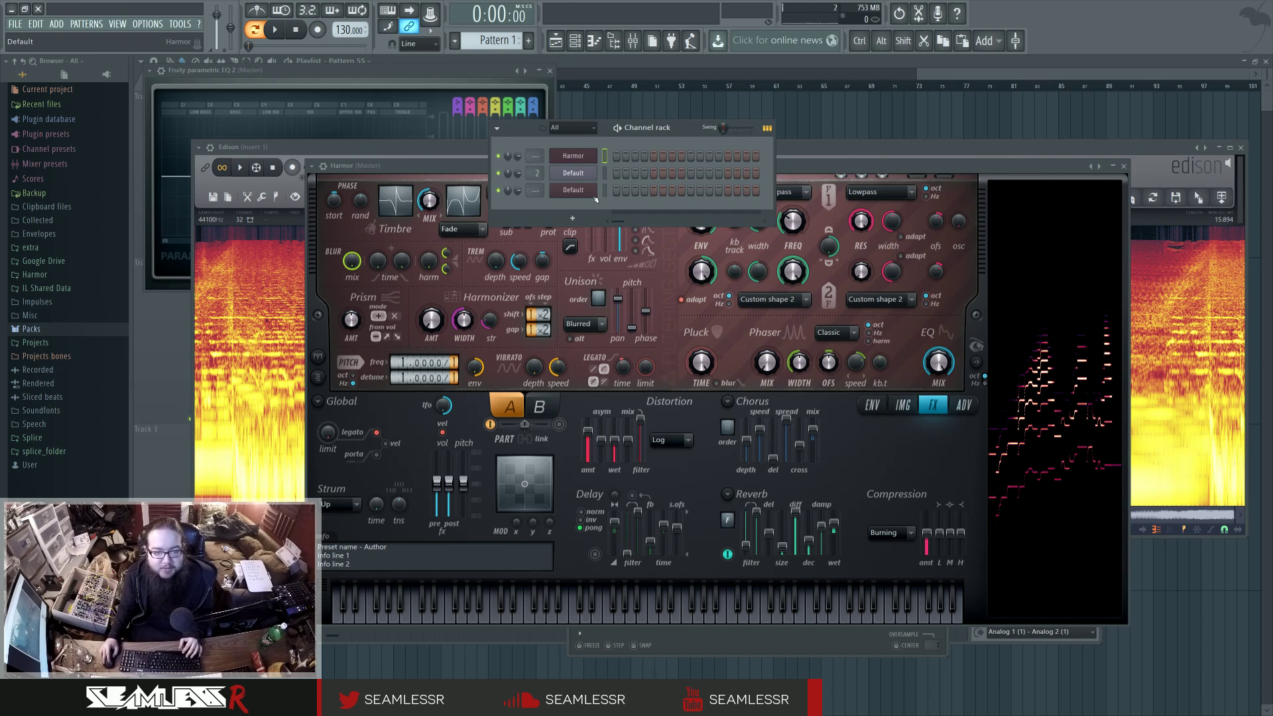
# Return to Edison and listen to the second half of the sample from about 8.6 seconds
pyautogui.click(457, 148)
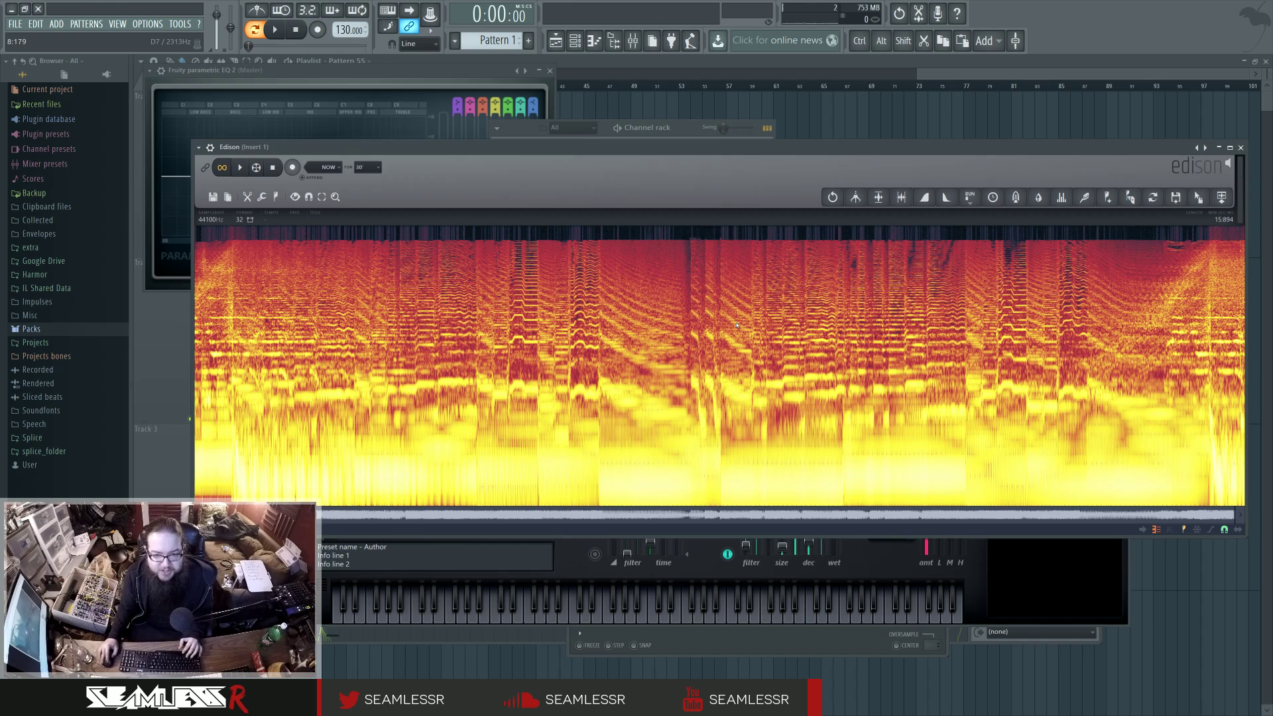
pyautogui.doubleClick(768, 308)
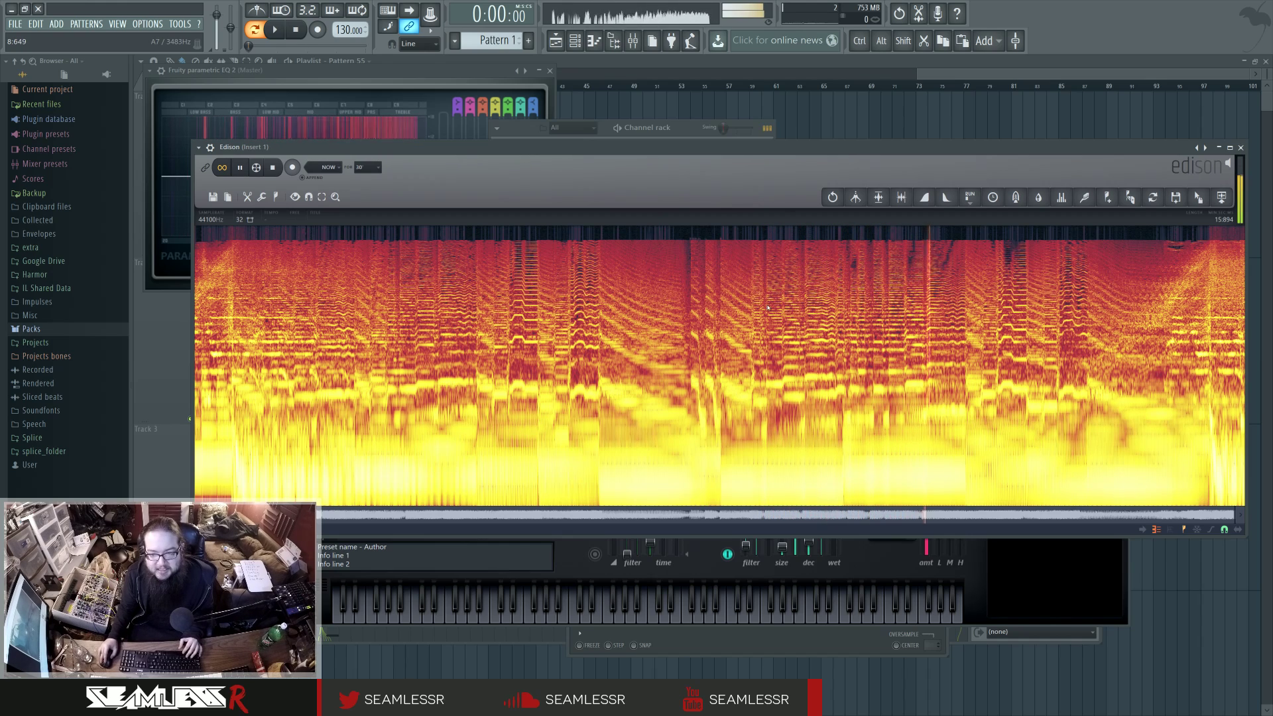
pyautogui.press('space')
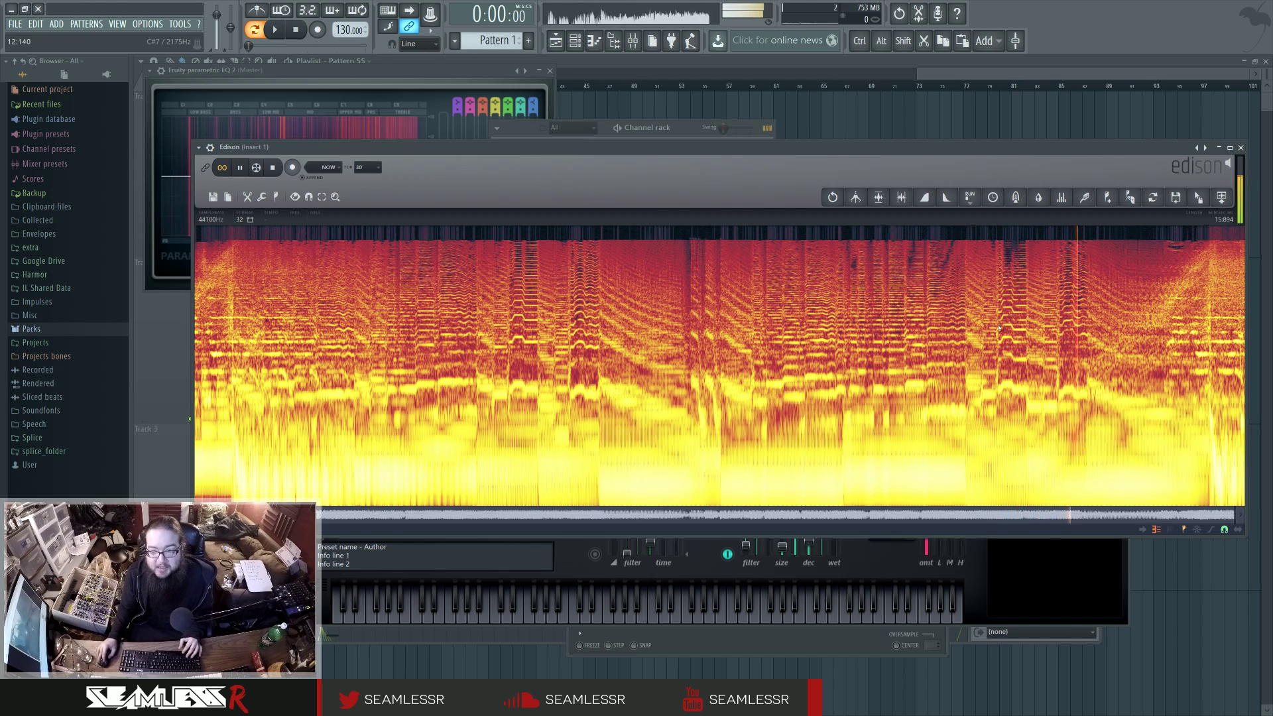
# Replay the passages around 12 and 13 seconds of the sample and examine their bands in the spectrogram
pyautogui.moveTo(999, 326); pyautogui.dragTo(1026, 366)
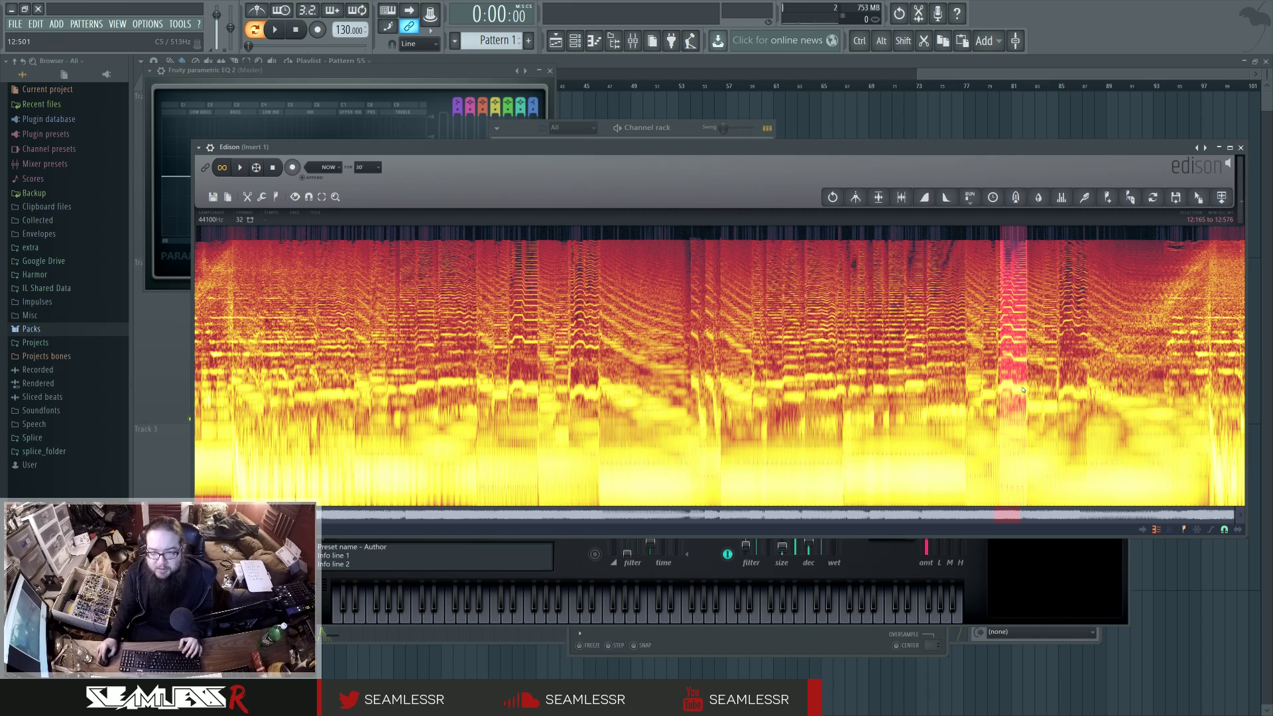
pyautogui.click(994, 379)
pyautogui.rightClick(994, 375)
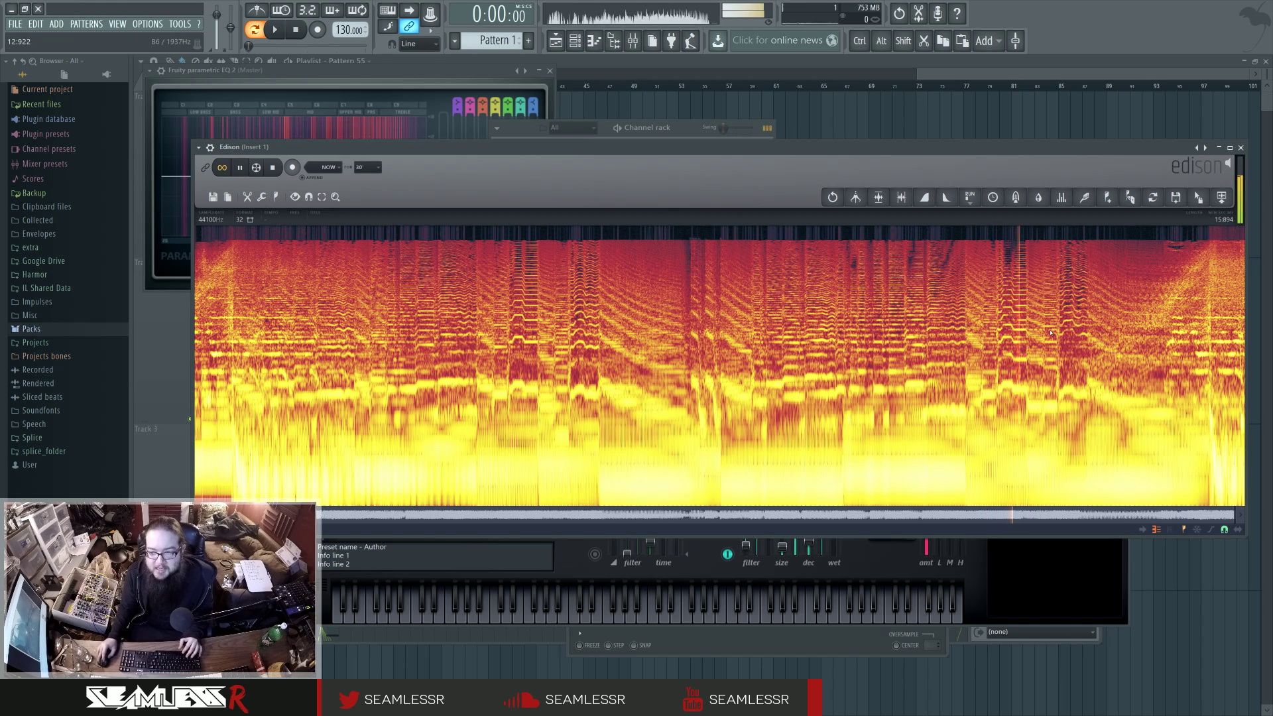
pyautogui.rightClick(1059, 326)
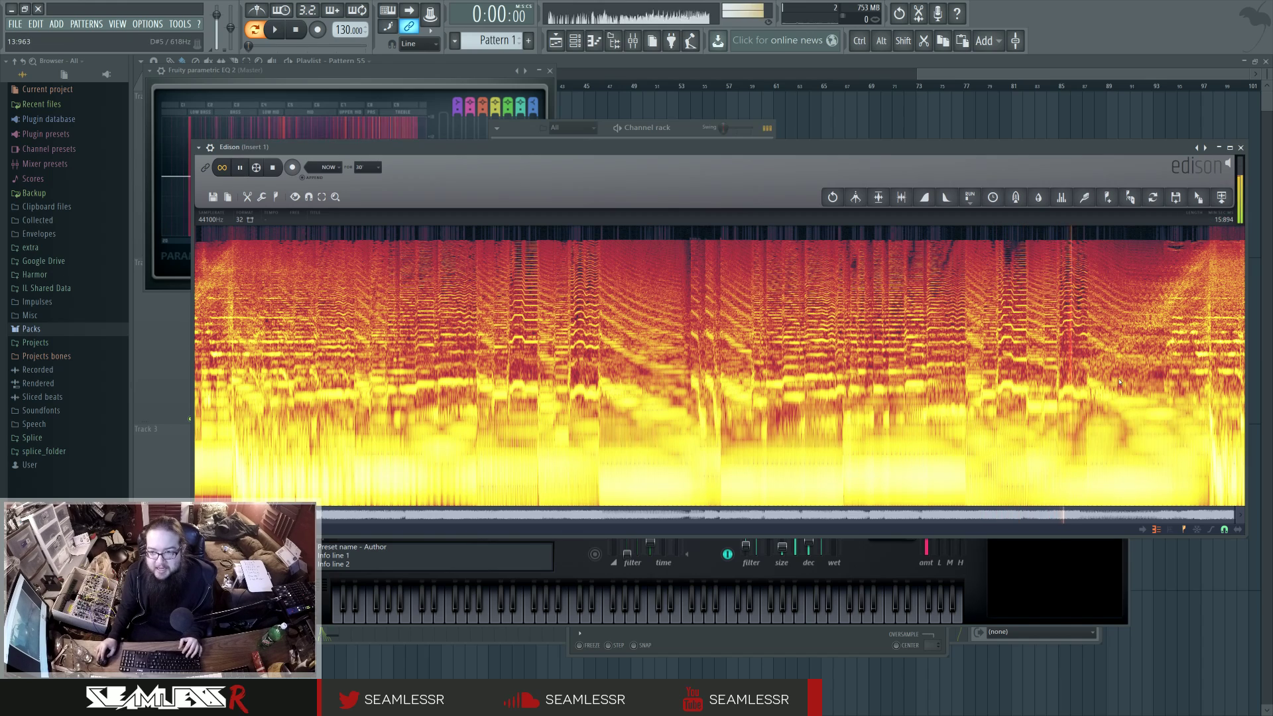
pyautogui.rightClick(999, 314)
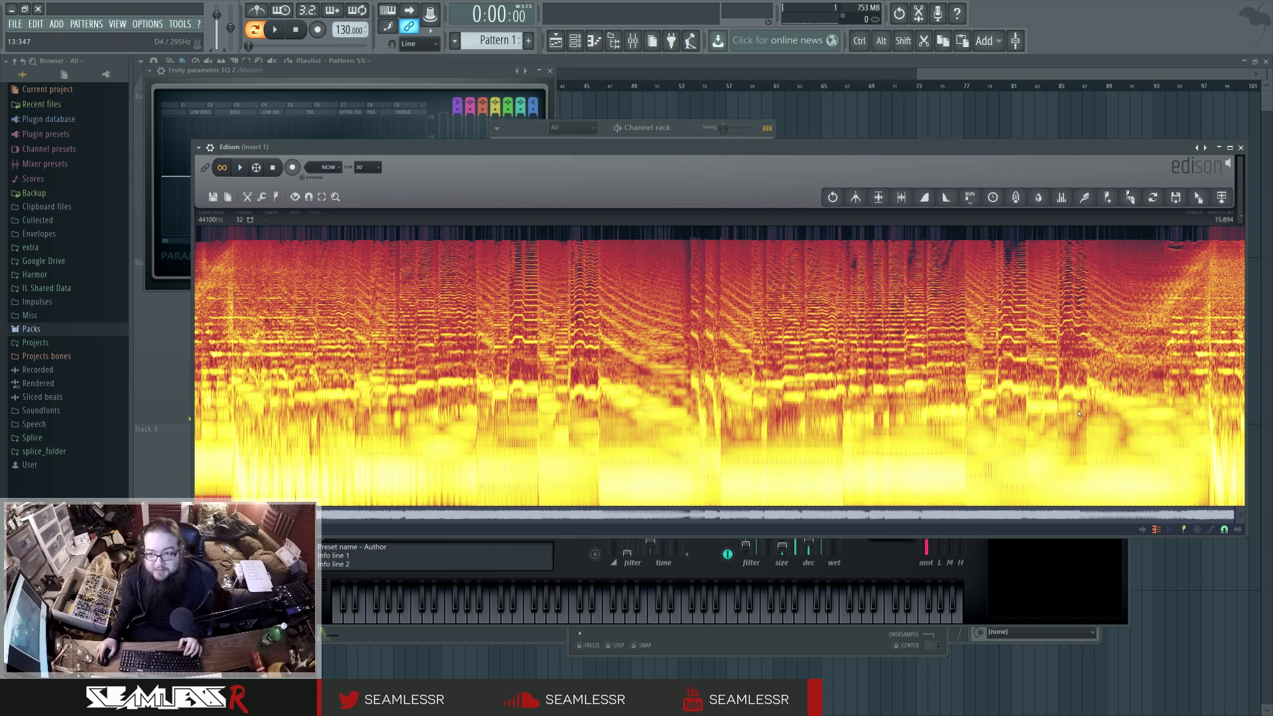
pyautogui.scroll(3, 1067, 409)
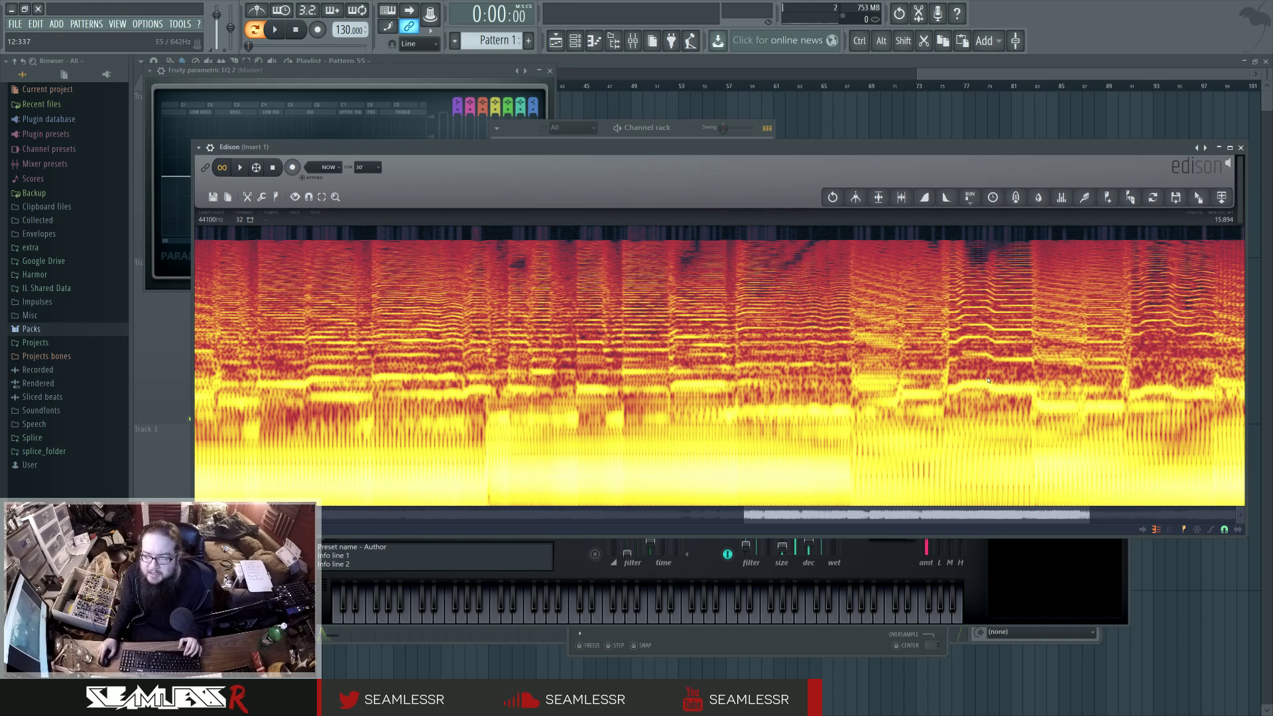
pyautogui.scroll(-3, 988, 379)
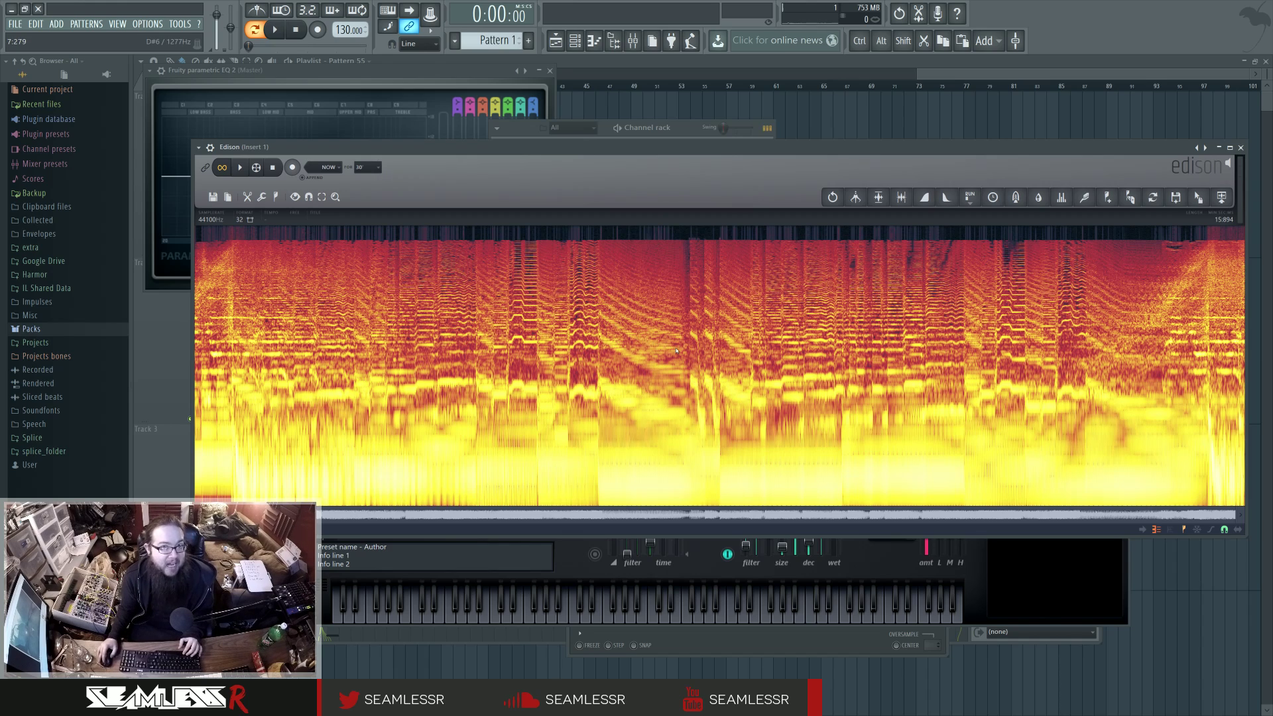
# Open the third channel, Default, from the channel rack and sweep its phaser offset while playing notes
pyautogui.click(575, 41)
pyautogui.click(575, 41)
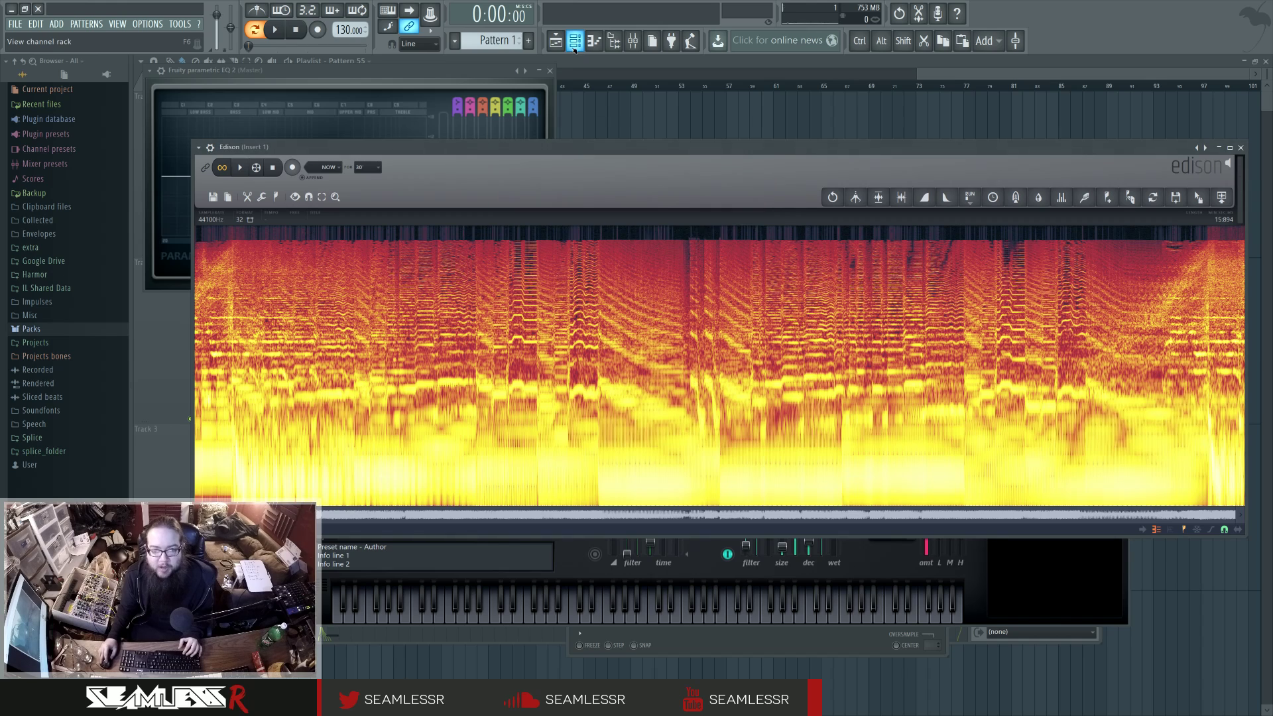
pyautogui.click(575, 41)
pyautogui.click(582, 194)
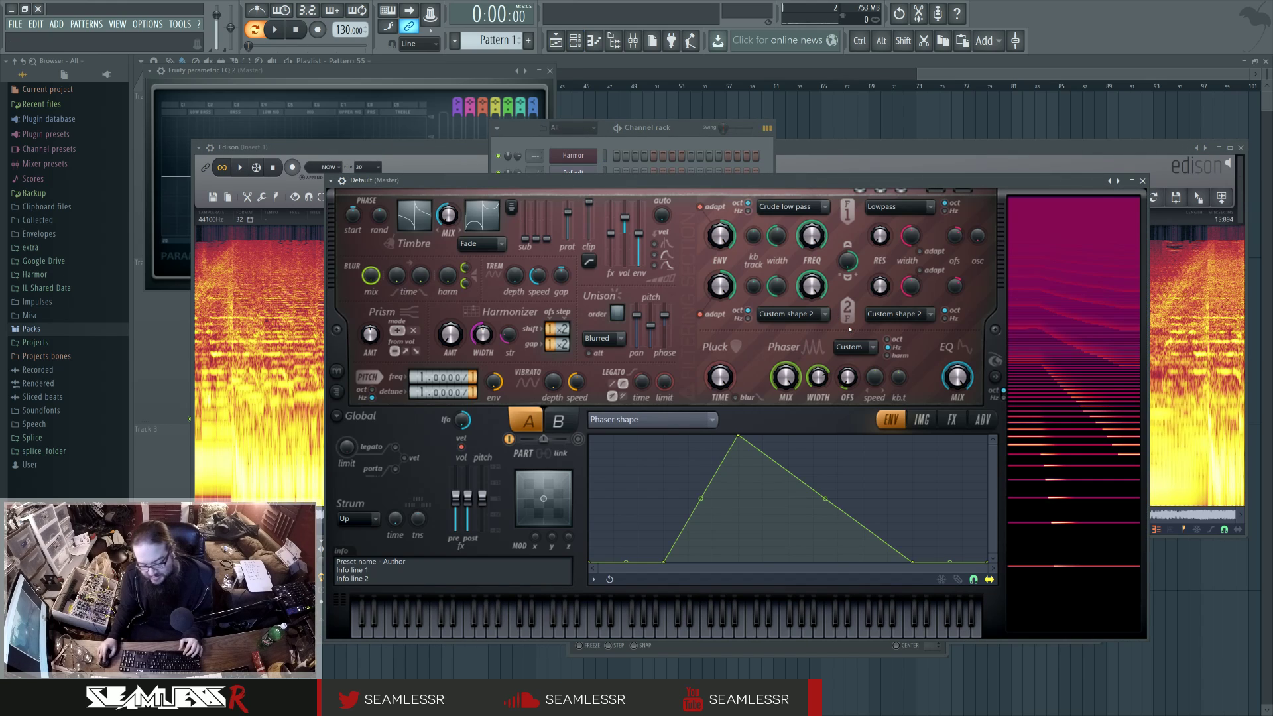
pyautogui.moveTo(847, 377); pyautogui.dragTo(847, 357)
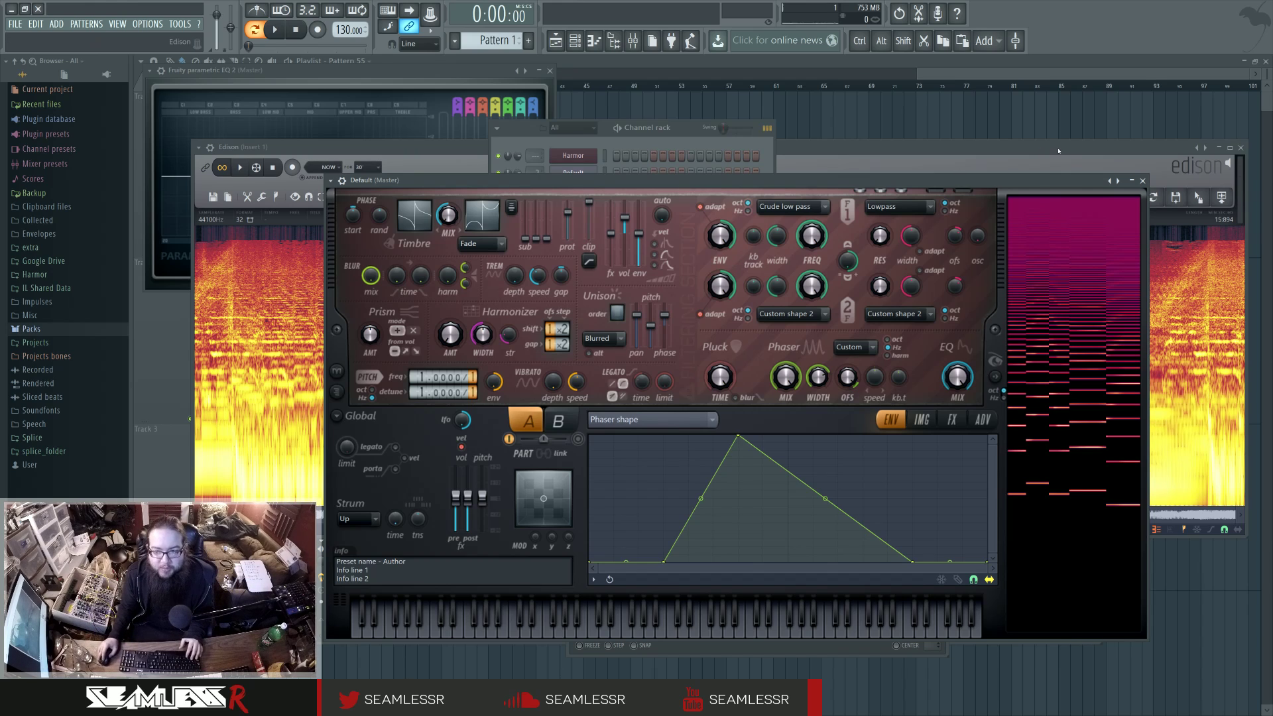
# Switch from Harmor to the Sytrus channel Default, view operator 2's waveform and return to the spectrogram in Edison
pyautogui.click(1142, 180)
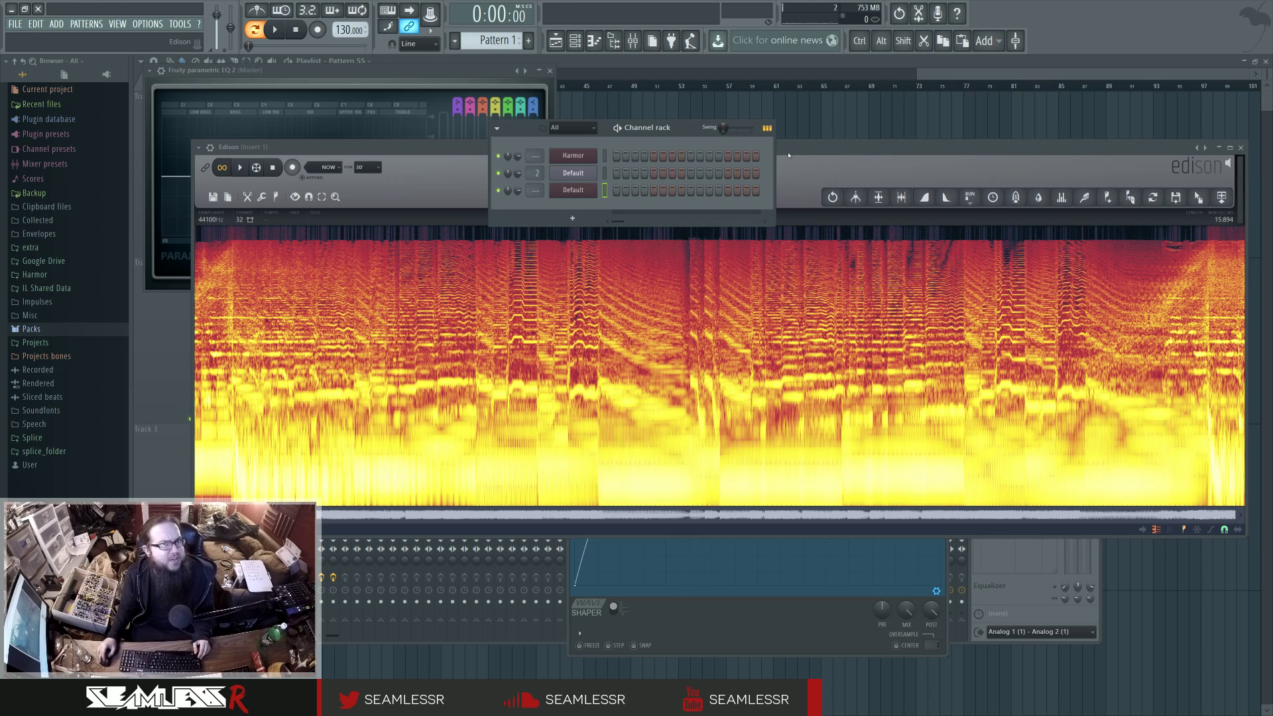
pyautogui.click(580, 172)
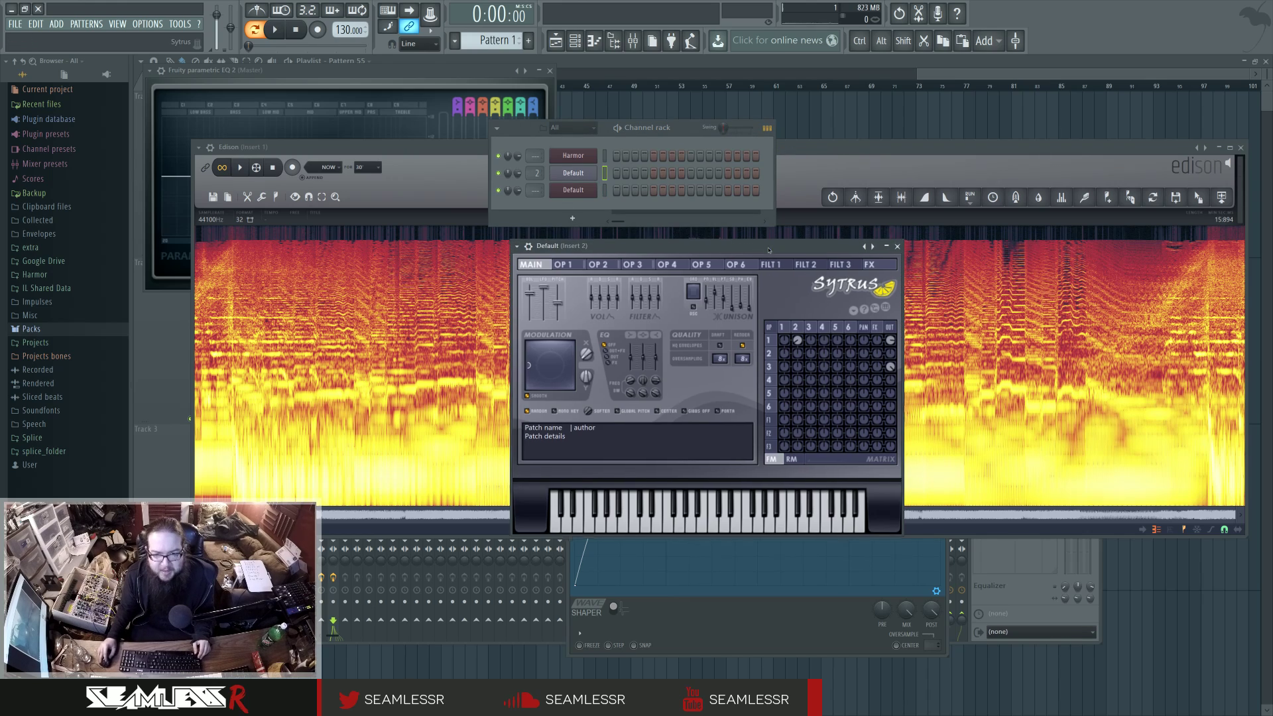
pyautogui.moveTo(774, 249); pyautogui.dragTo(737, 301)
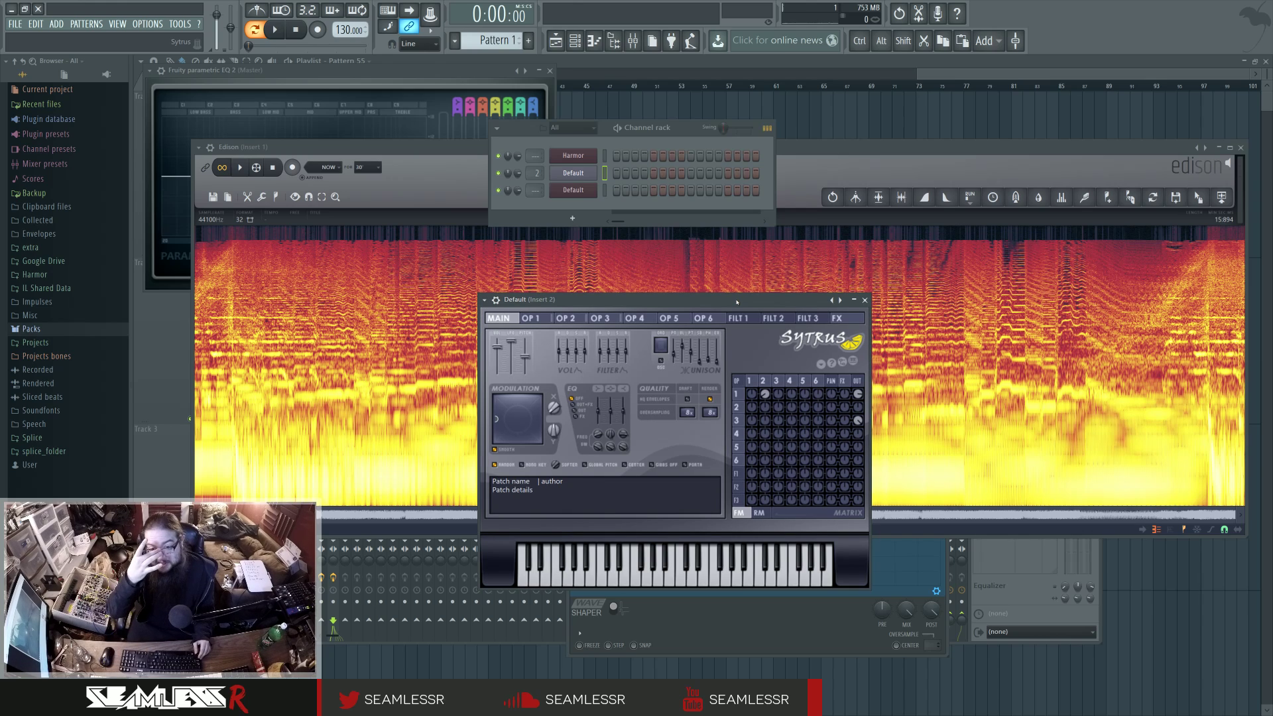
pyautogui.click(763, 381)
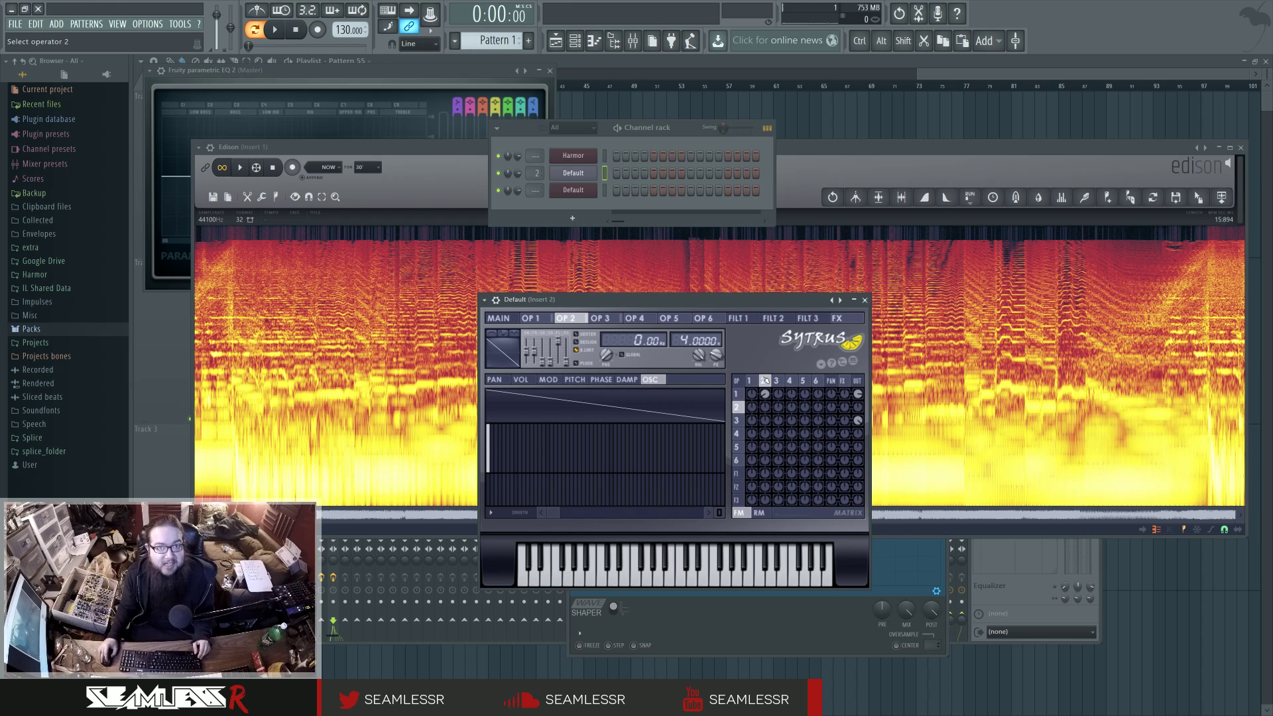
pyautogui.click(808, 174)
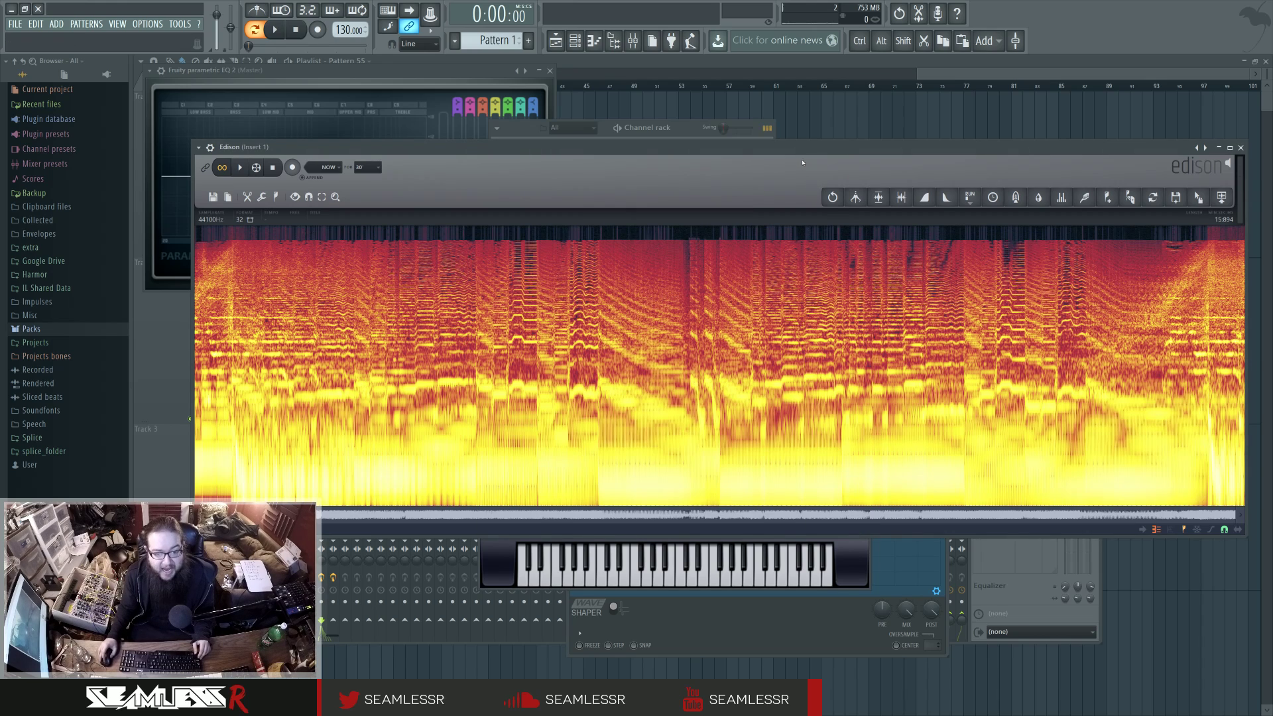
pyautogui.click(590, 428)
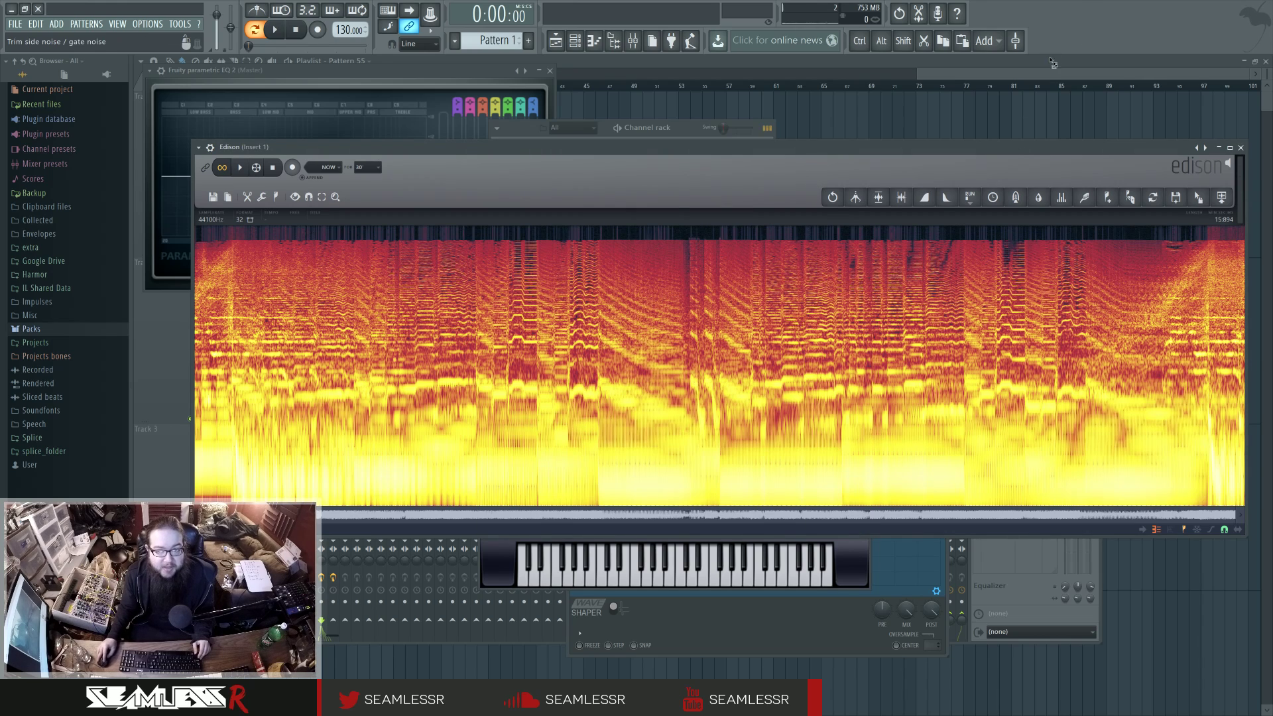
# Add a Serum channel, inspect oscillator A's wave in the wavetable editor and sweep its waveform while playing a note
pyautogui.moveTo(329, 124); pyautogui.dragTo(769, 355)
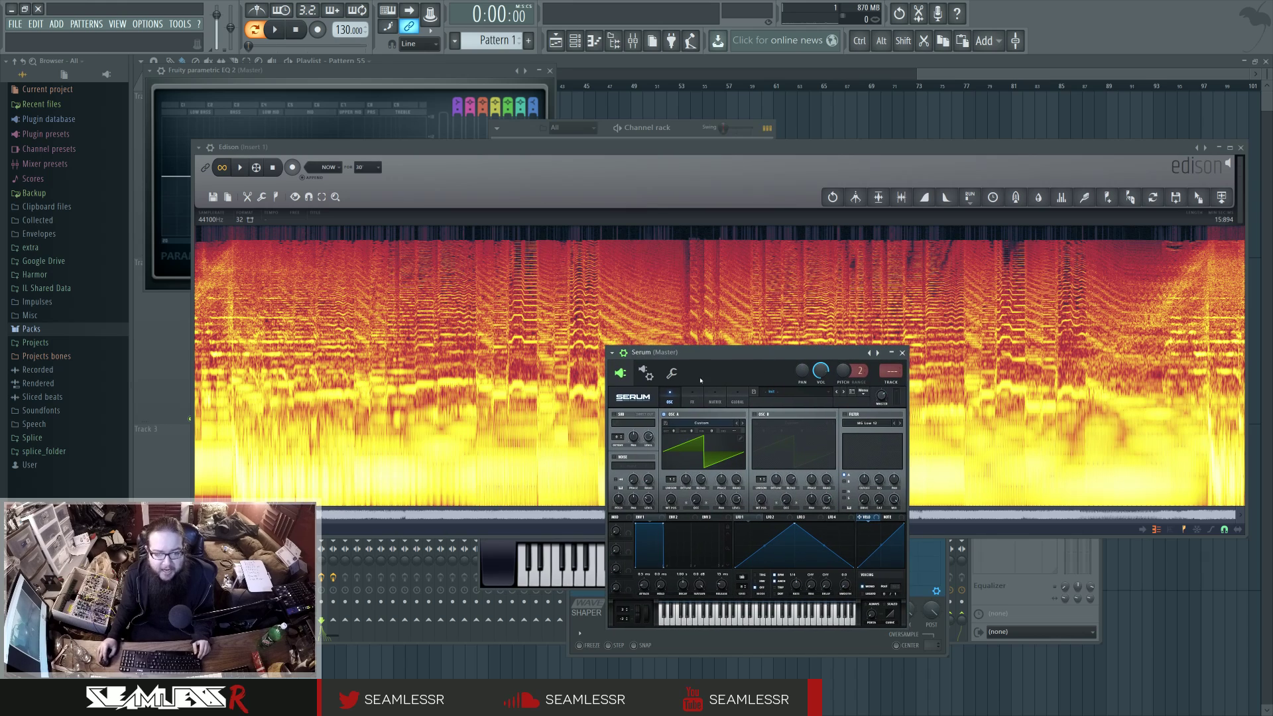
pyautogui.click(622, 354)
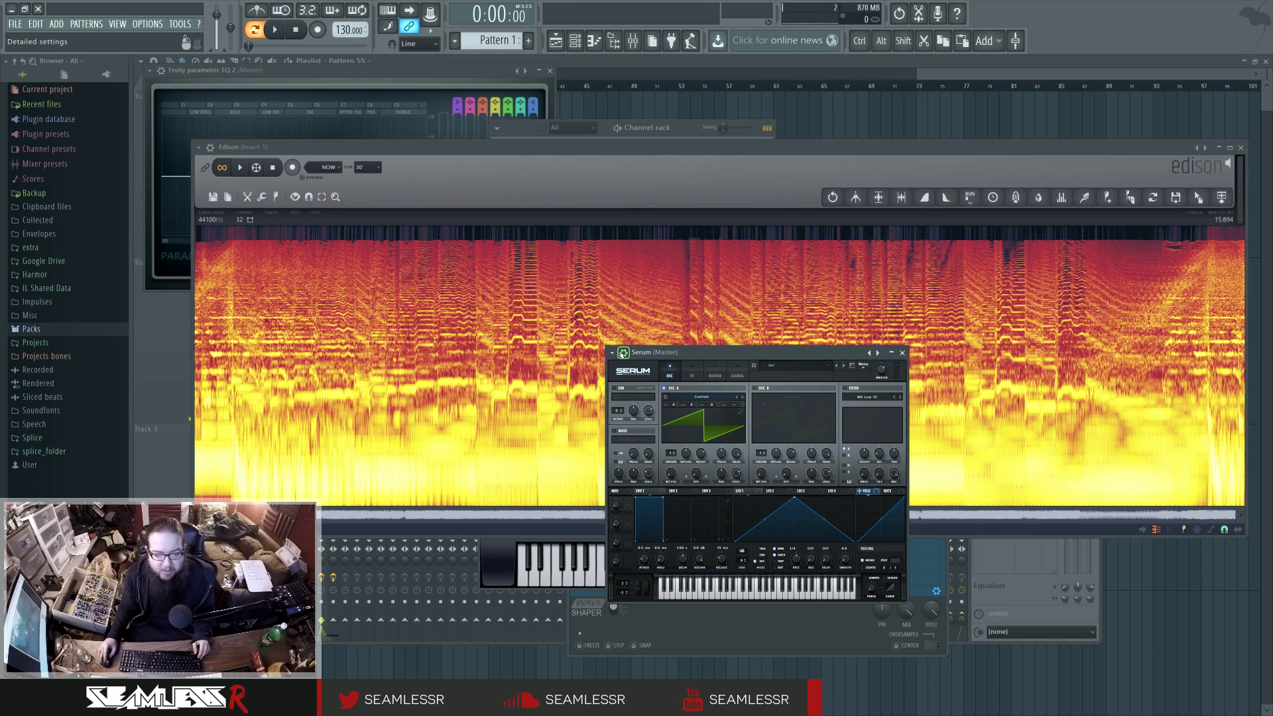
pyautogui.click(741, 413)
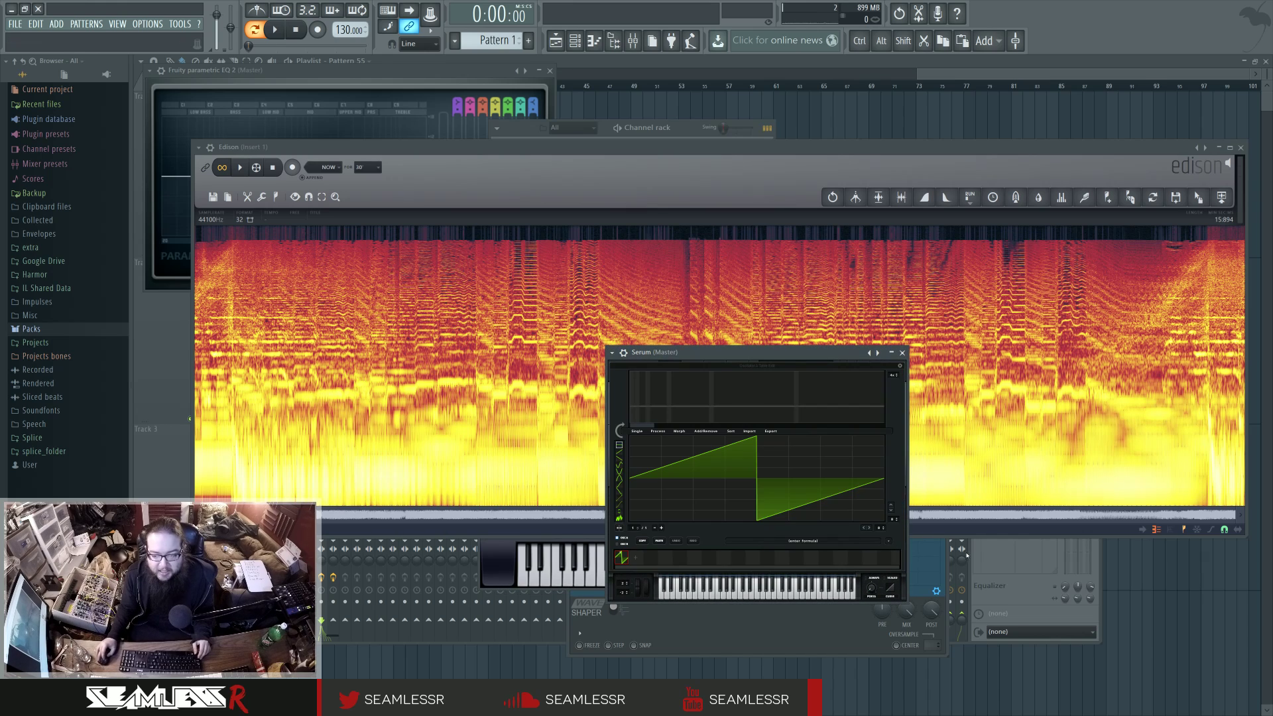
pyautogui.click(899, 366)
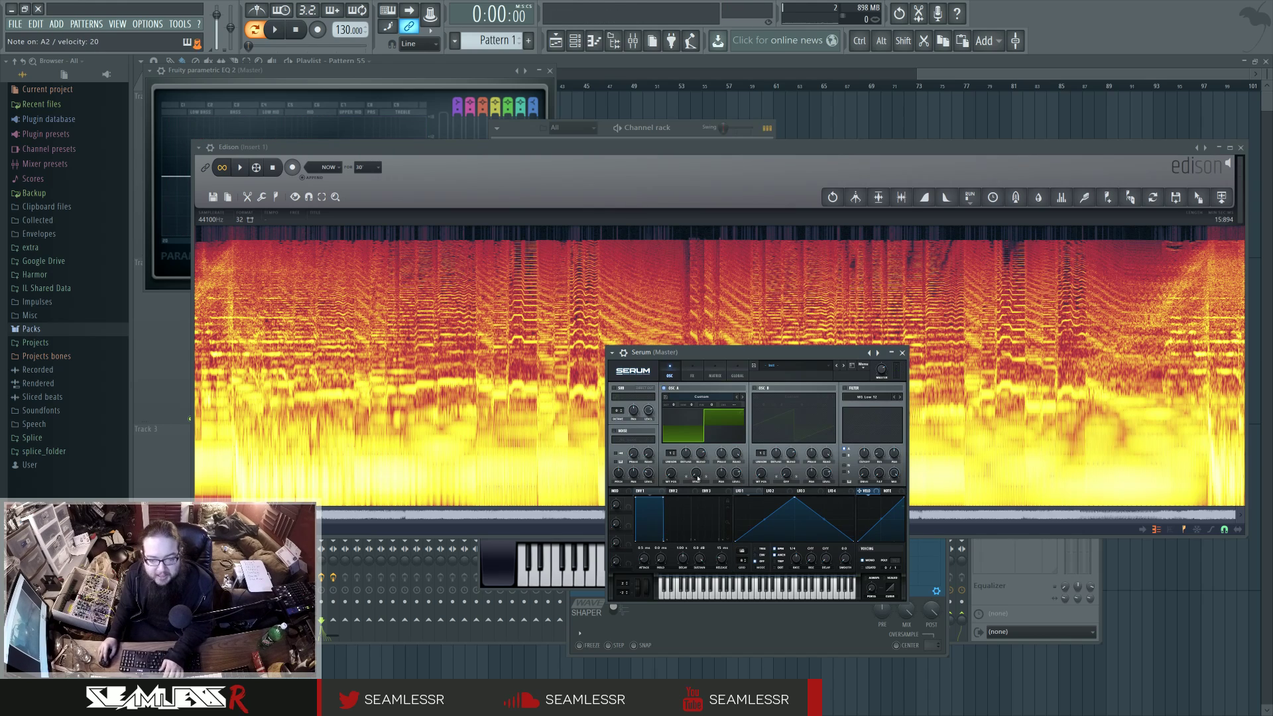
pyautogui.moveTo(696, 472); pyautogui.dragTo(702, 439)
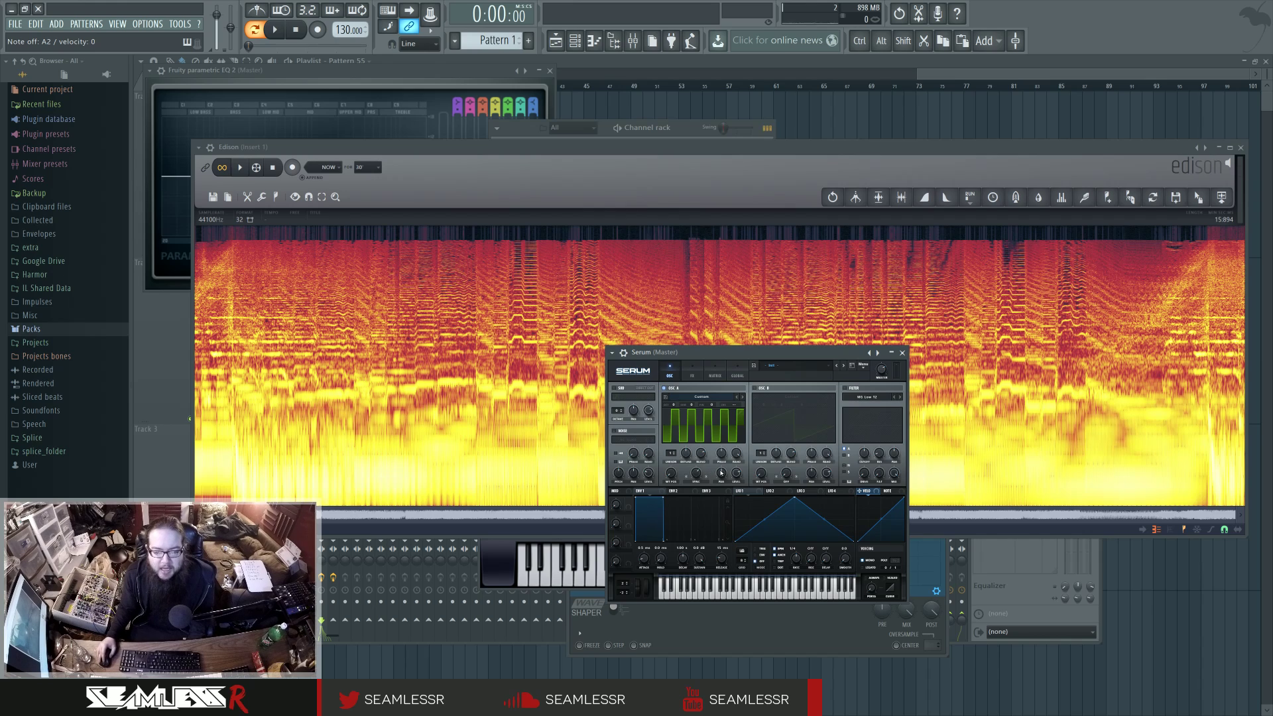
# Delete the Serum channel from the channel rack
pyautogui.click(684, 130)
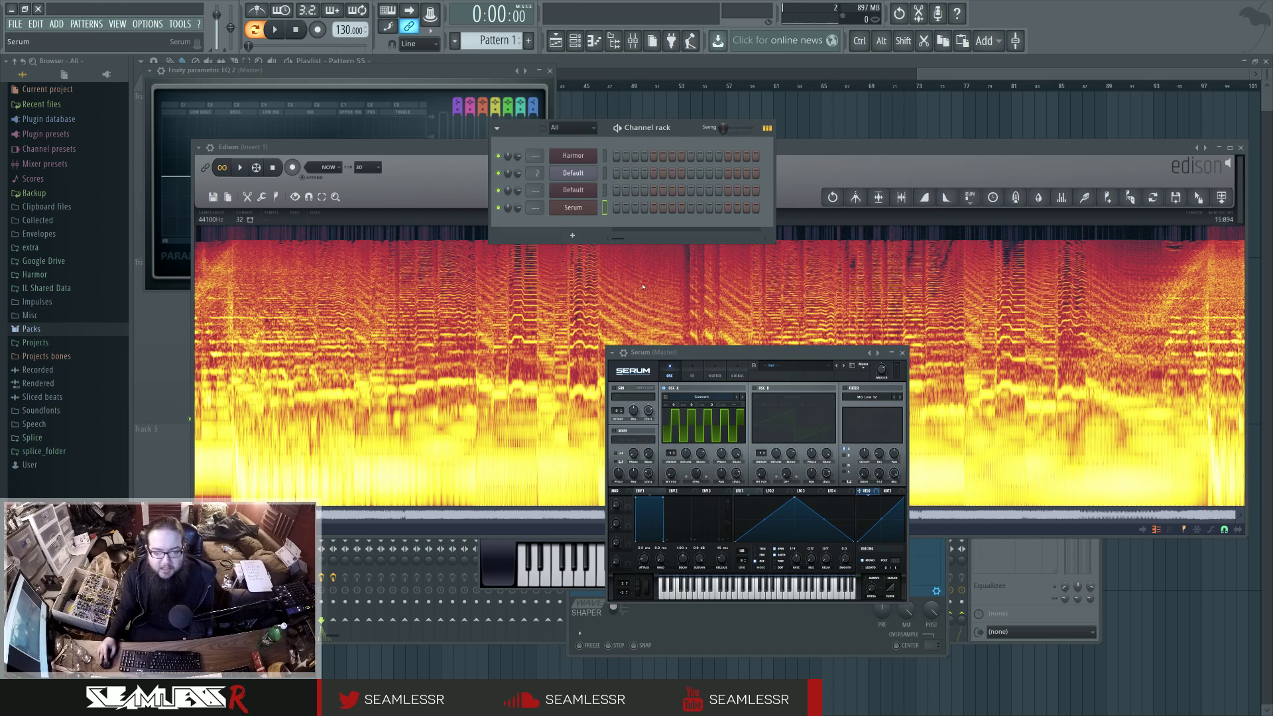
pyautogui.click(643, 310)
pyautogui.press('Return')
# Reopen the Sytrus channel Default, mute operator 1's output and play operator 3 alone
pyautogui.click(572, 173)
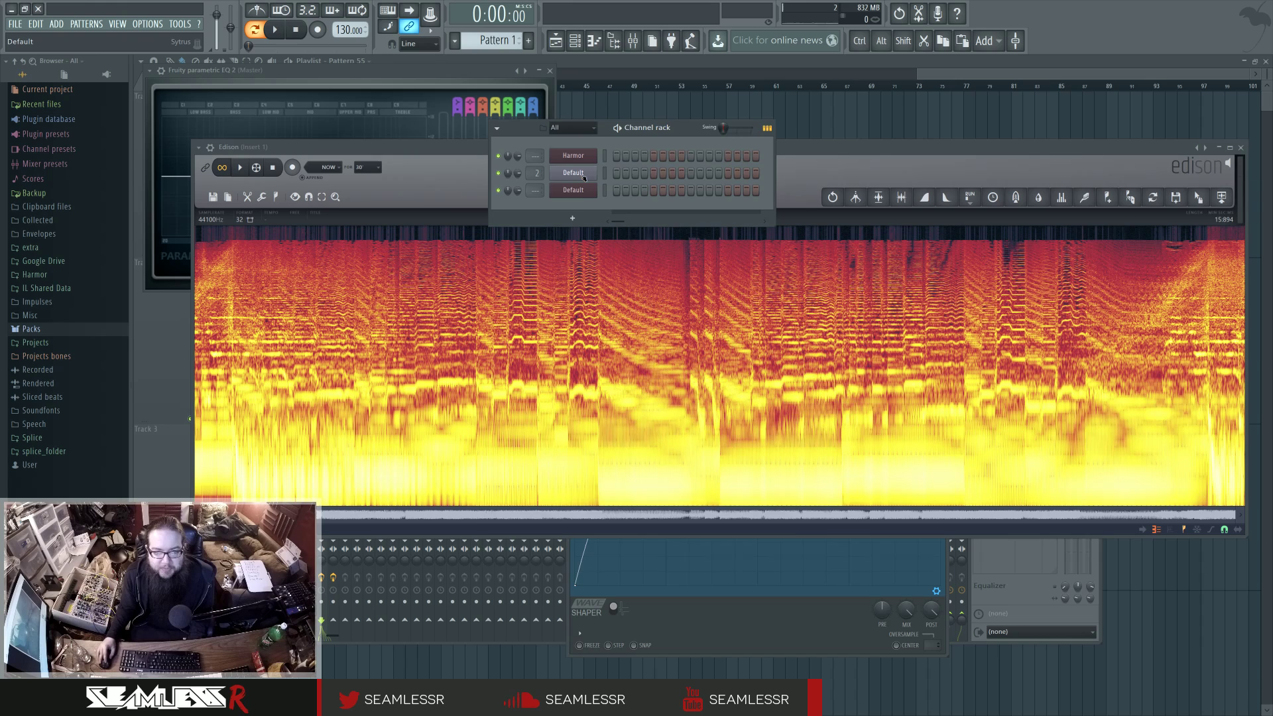
pyautogui.click(573, 173)
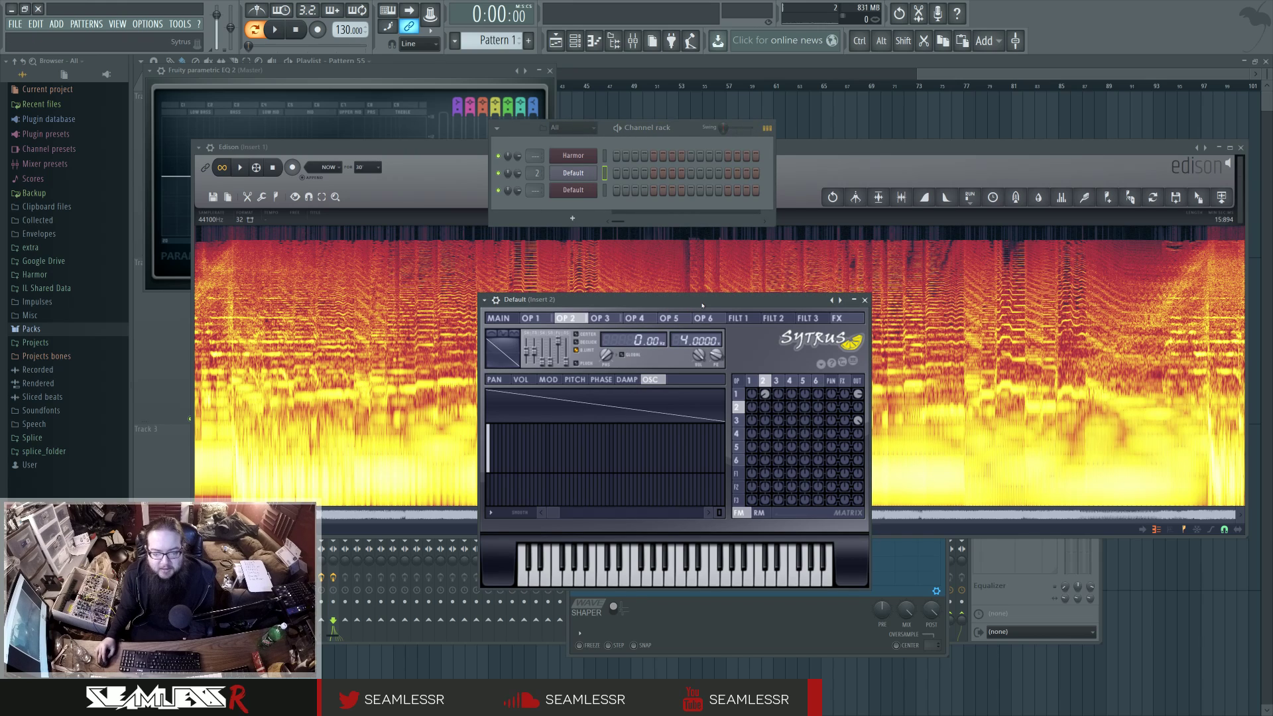
pyautogui.moveTo(703, 306); pyautogui.dragTo(735, 322)
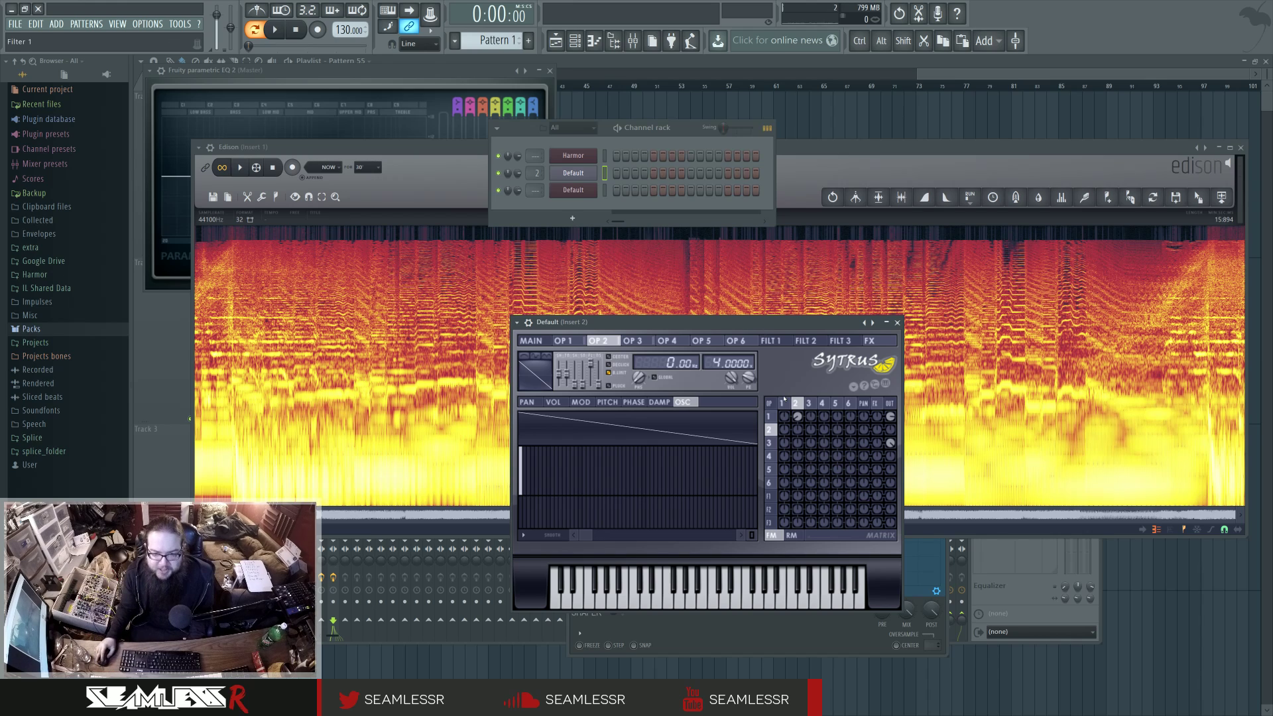
pyautogui.click(786, 407)
pyautogui.click(808, 403)
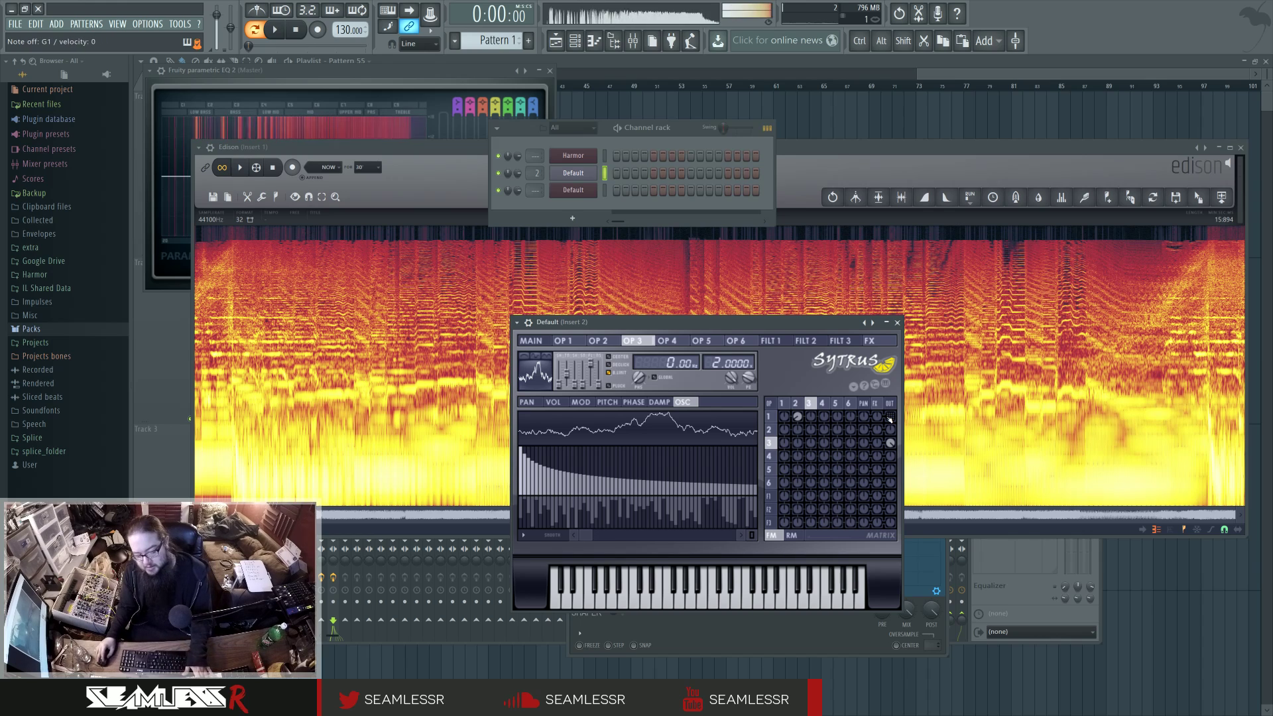
# Send operator 1 instead of operator 3 to the output and set operator 1's frequency ratio to 4
pyautogui.click(784, 405)
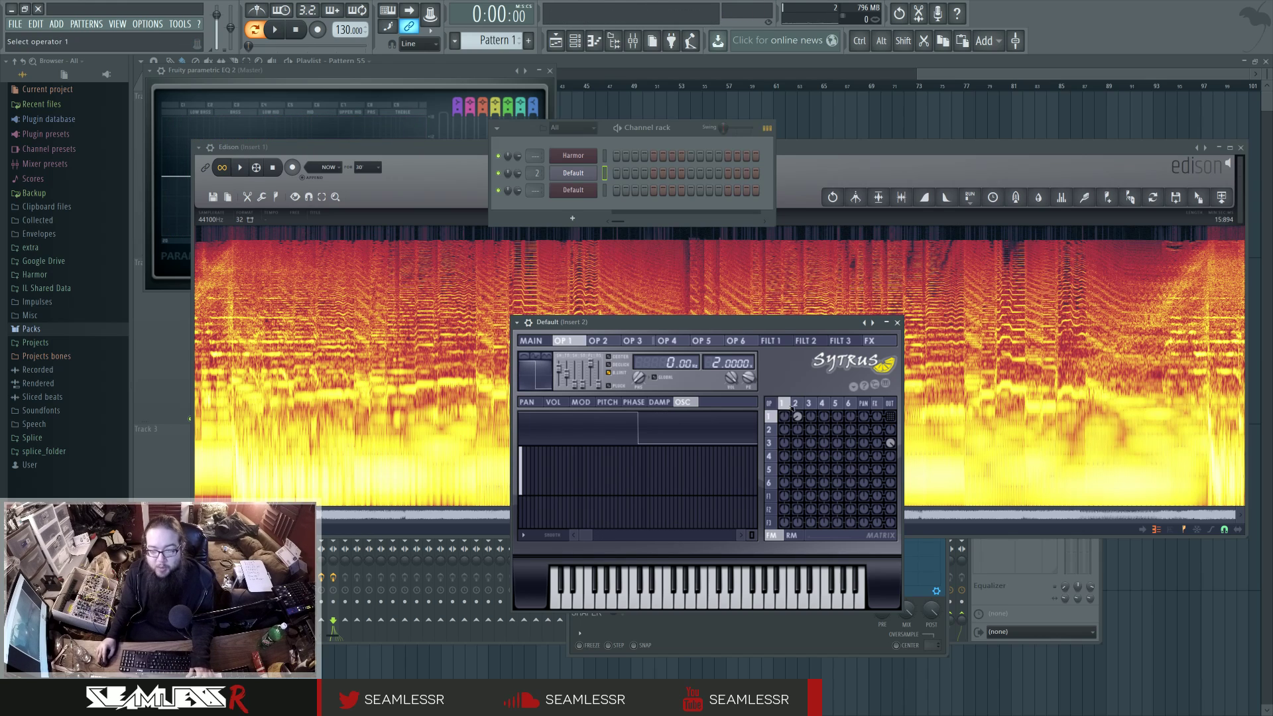
pyautogui.click(795, 406)
pyautogui.click(806, 407)
pyautogui.click(796, 403)
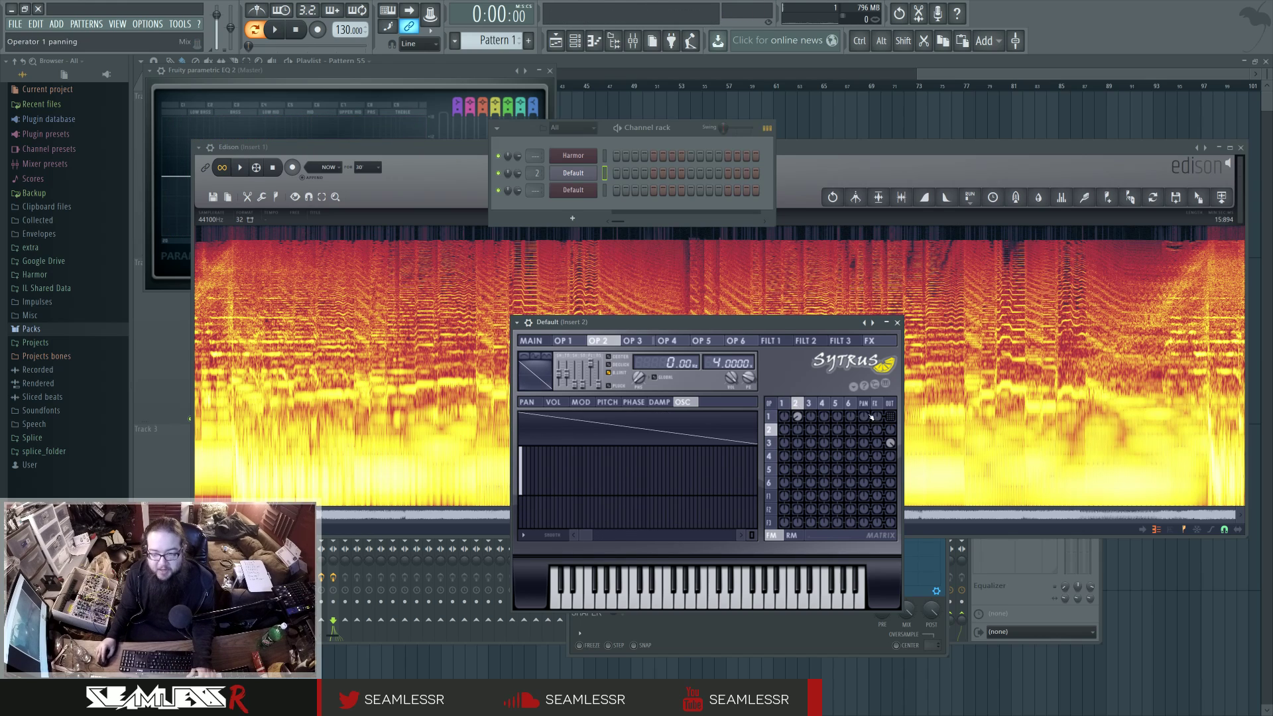
pyautogui.click(783, 404)
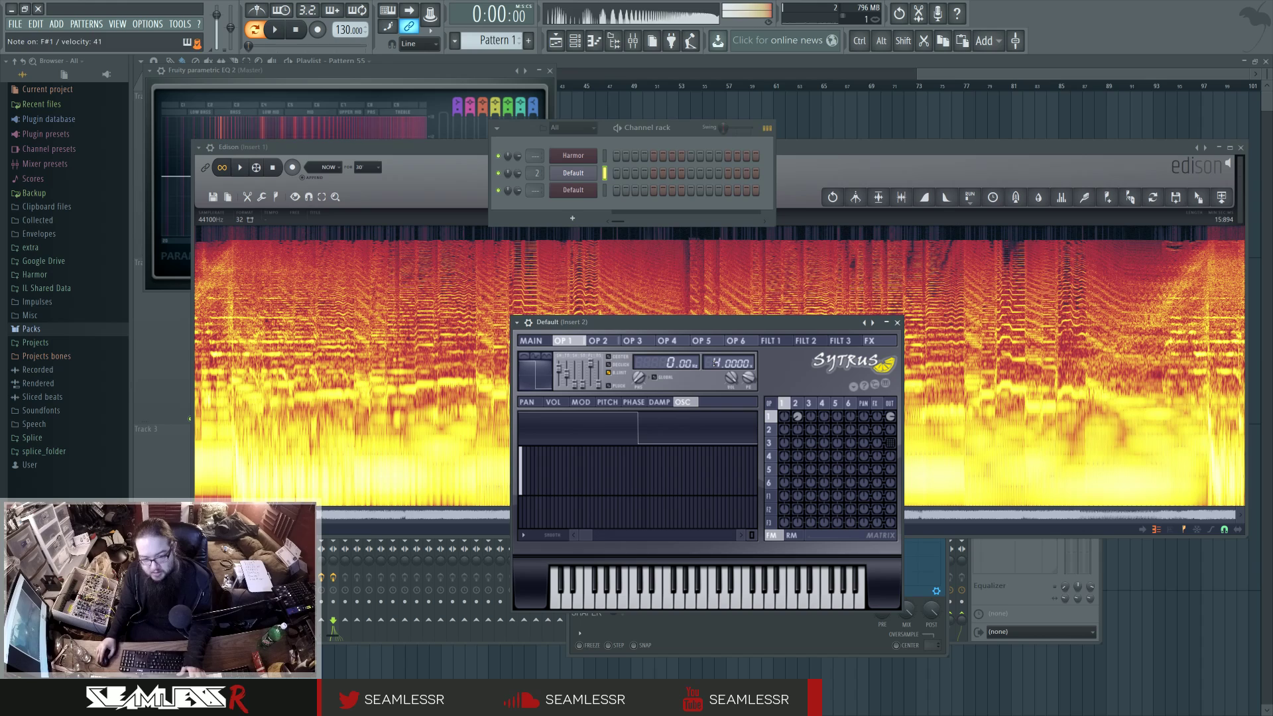
# Compare the waveforms of operators 1 and 2 and sweep the modulation X up to 100% while playing notes
pyautogui.click(540, 342)
pyautogui.moveTo(586, 430); pyautogui.dragTo(586, 422)
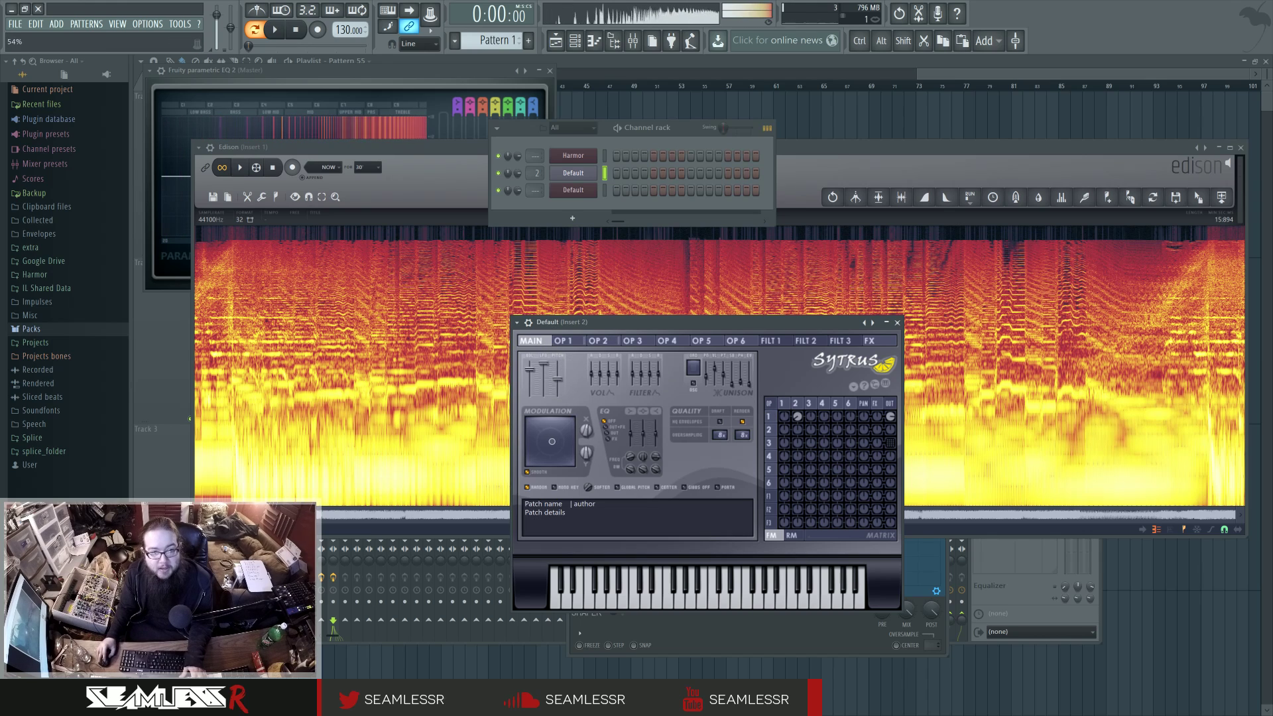
pyautogui.click(784, 404)
pyautogui.click(797, 404)
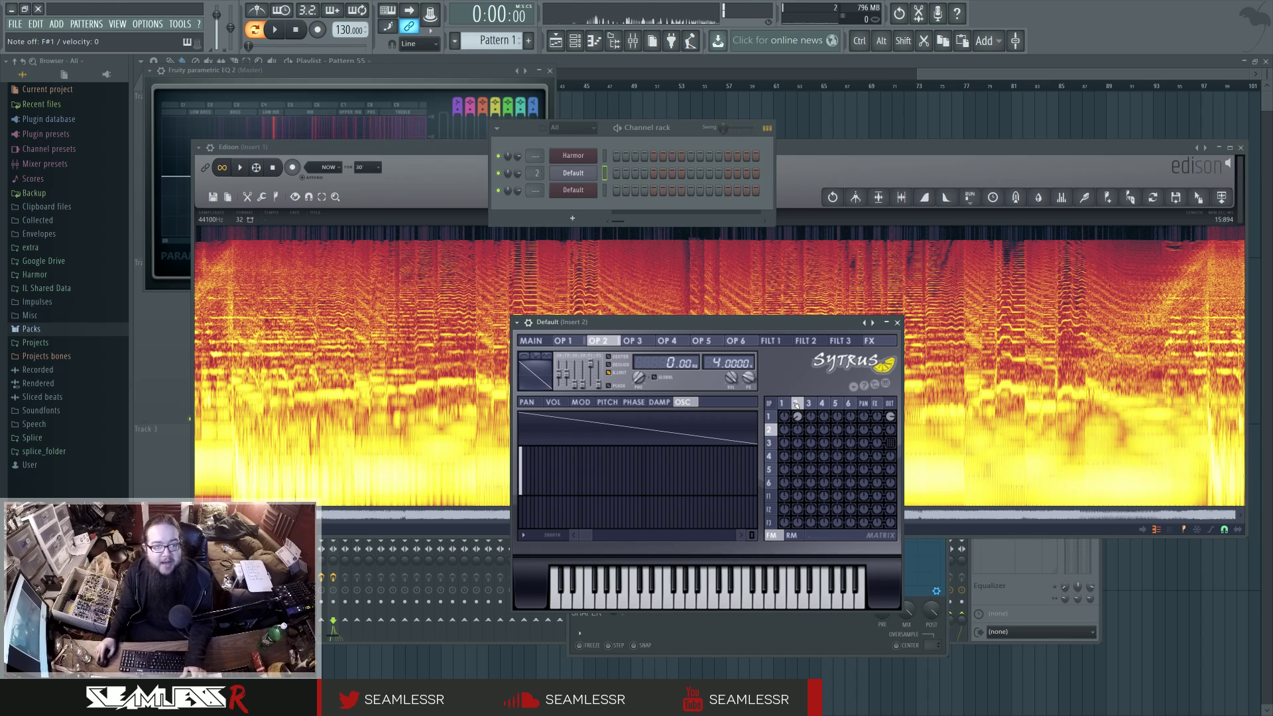
pyautogui.click(783, 403)
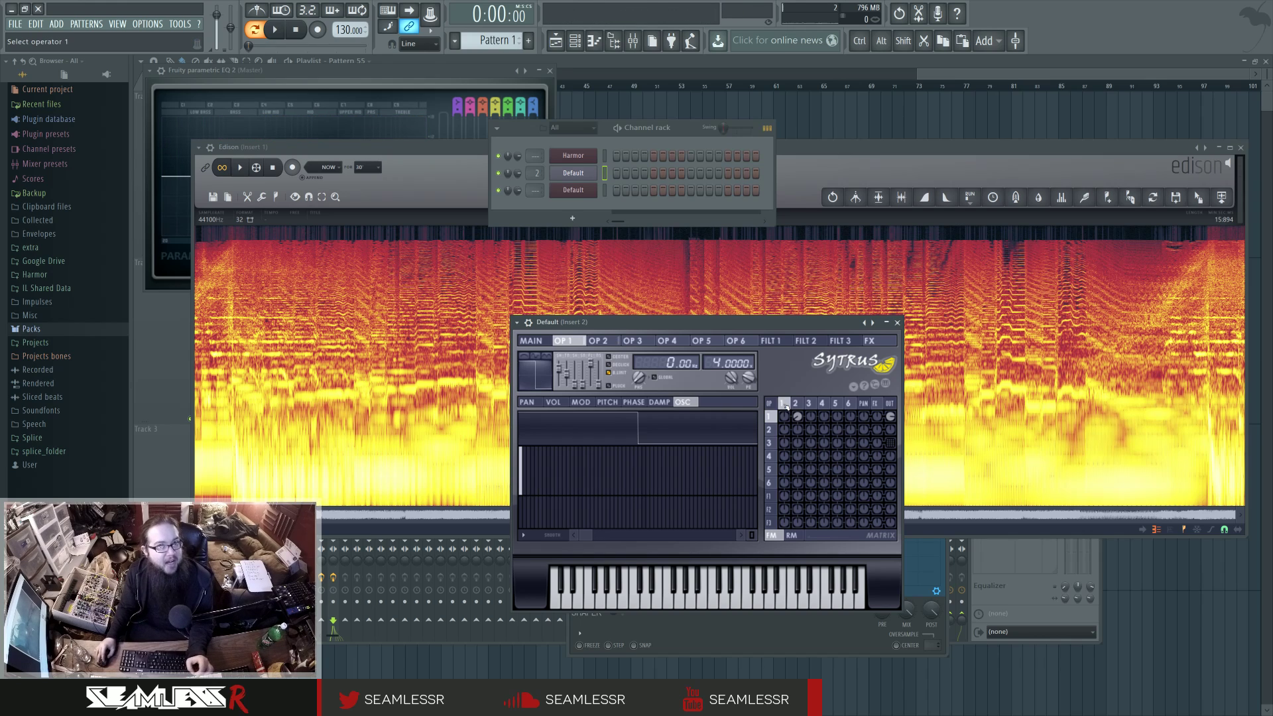
pyautogui.click(796, 404)
pyautogui.click(785, 405)
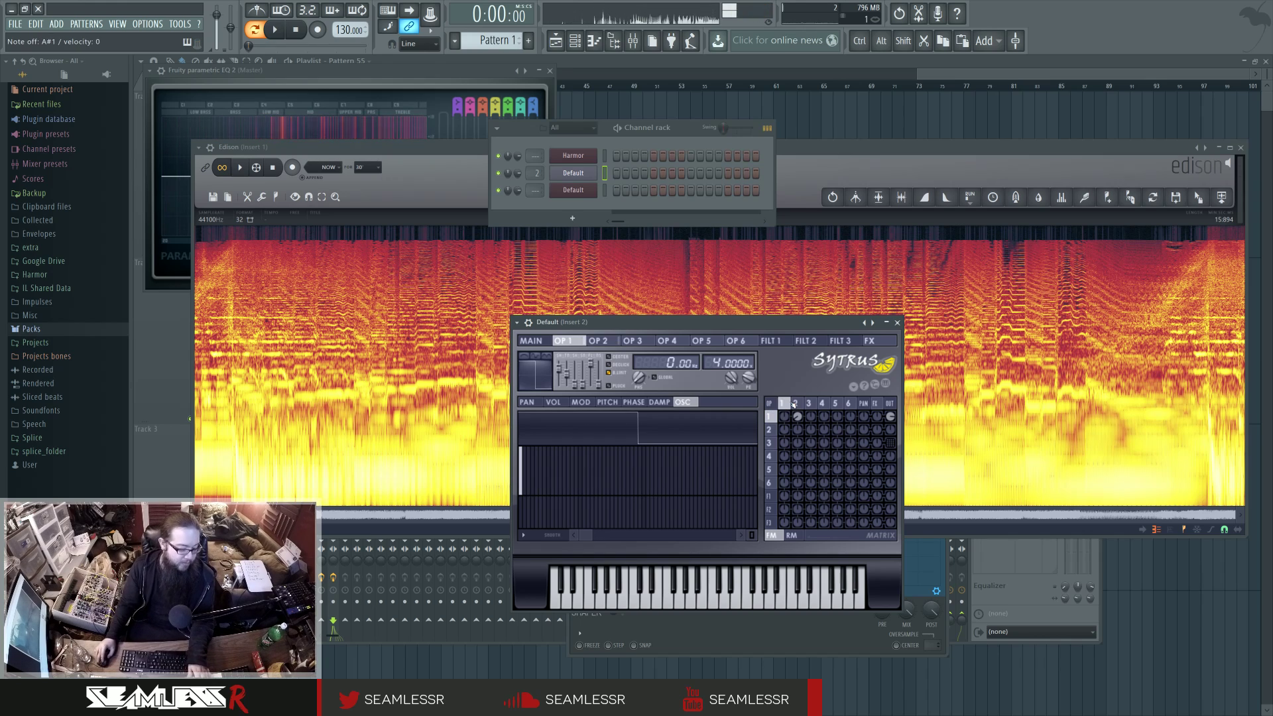
pyautogui.click(531, 340)
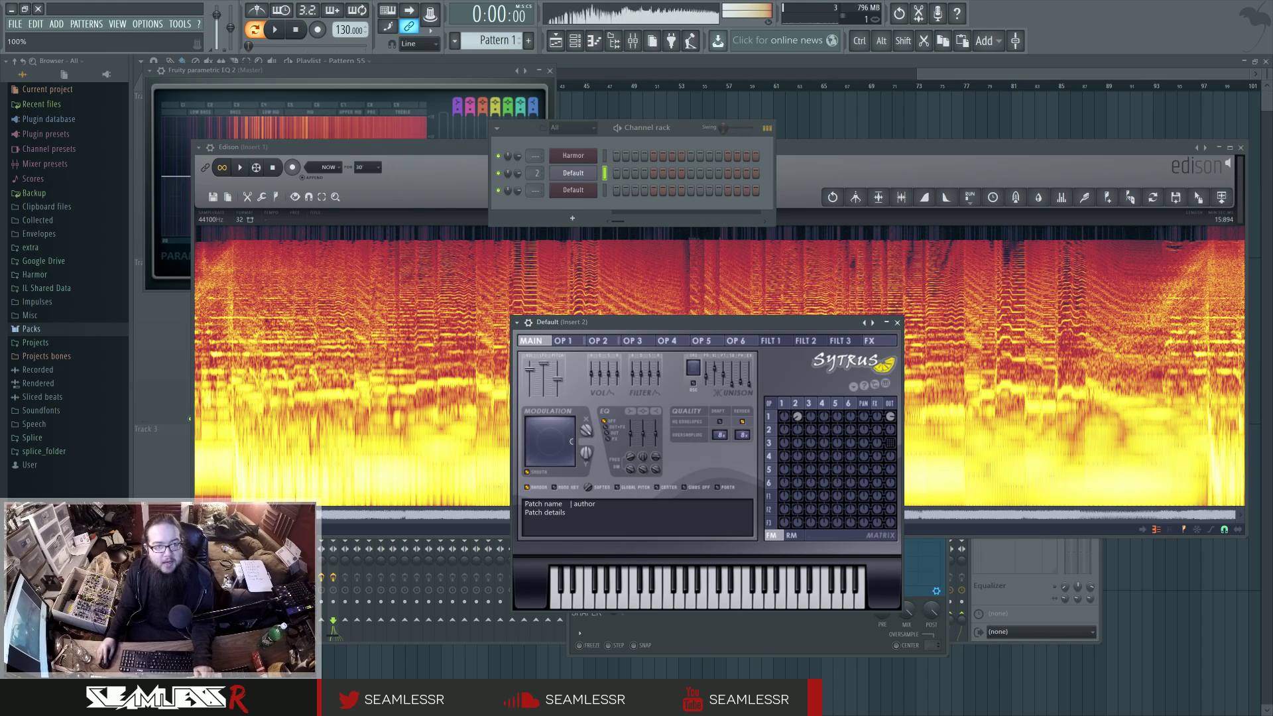
# Replay the passage around 6 seconds of the sample in Edison, then return to Sytrus
pyautogui.click(595, 274)
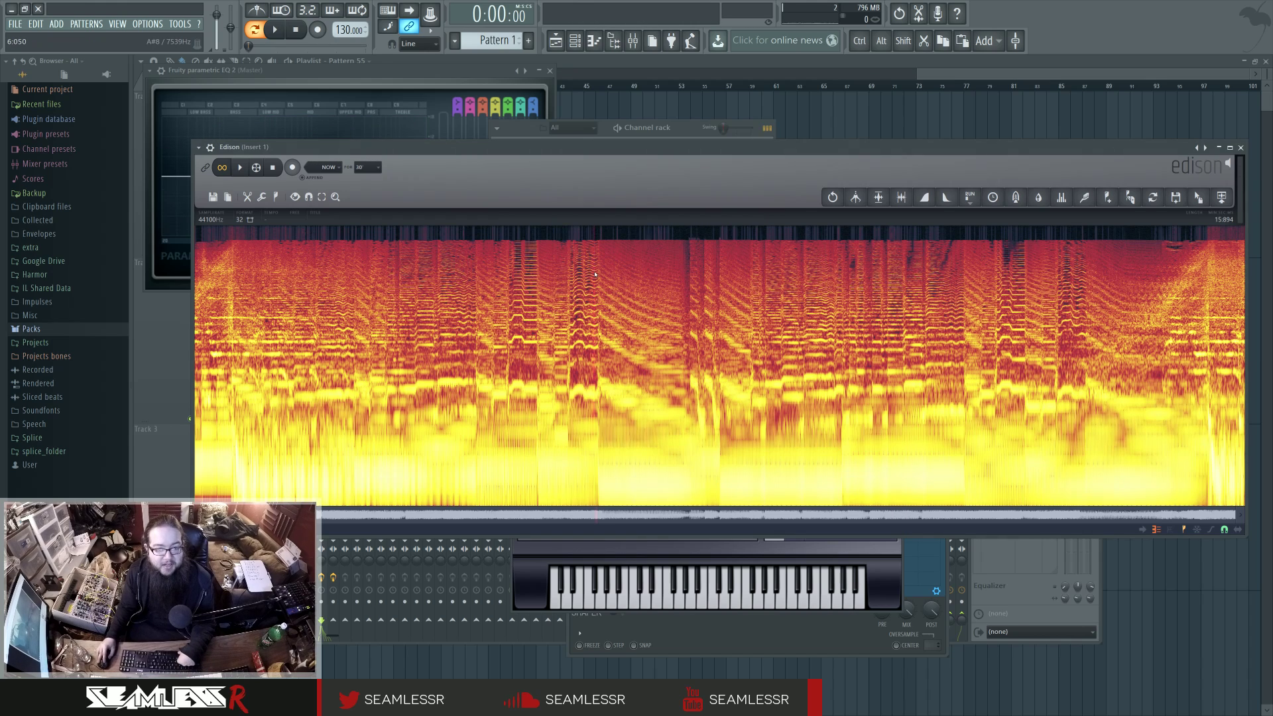
pyautogui.rightClick(469, 286)
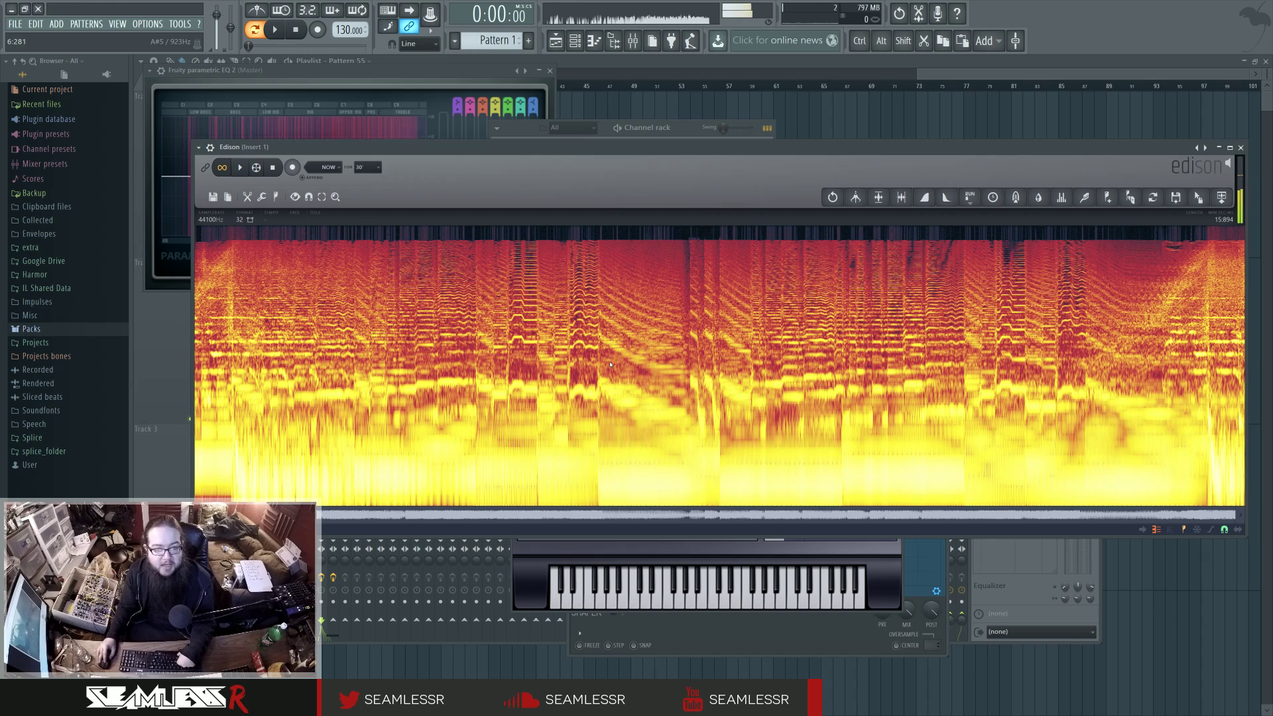
pyautogui.click(676, 551)
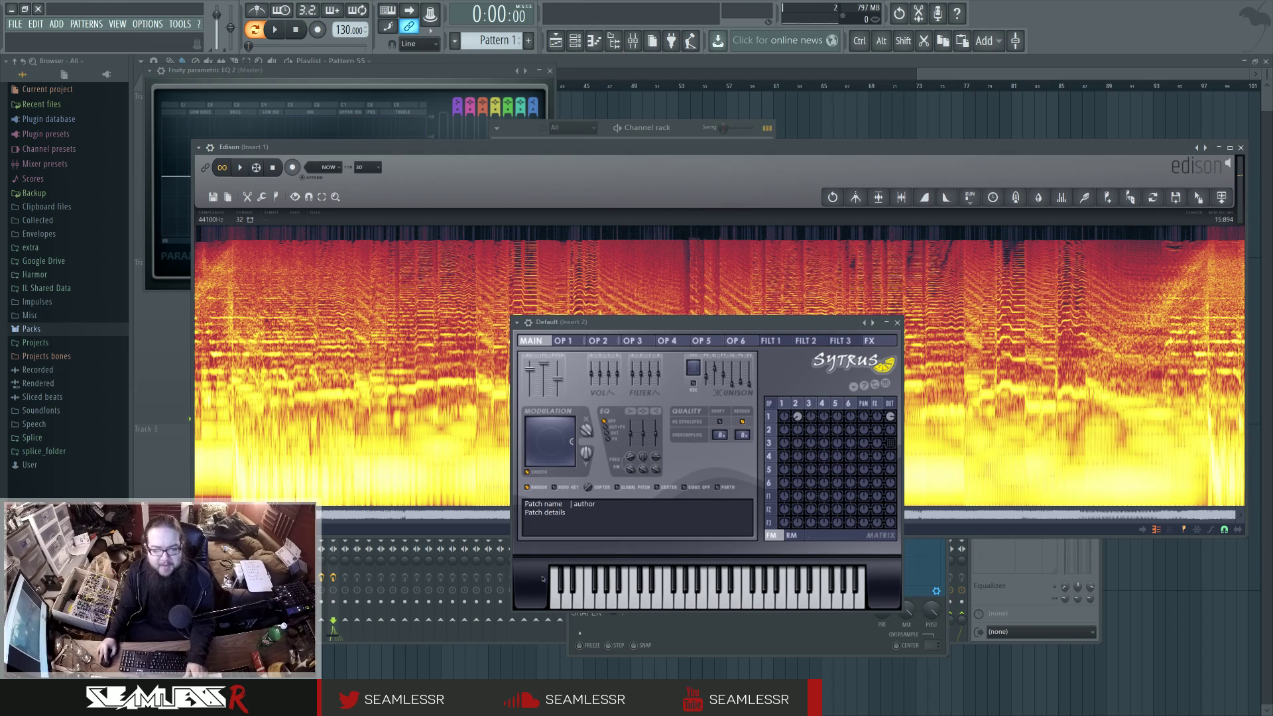
# Set operator 1's frequency ratio to 2 and sweep the modulation X down to its minimum while playing notes
pyautogui.click(785, 416)
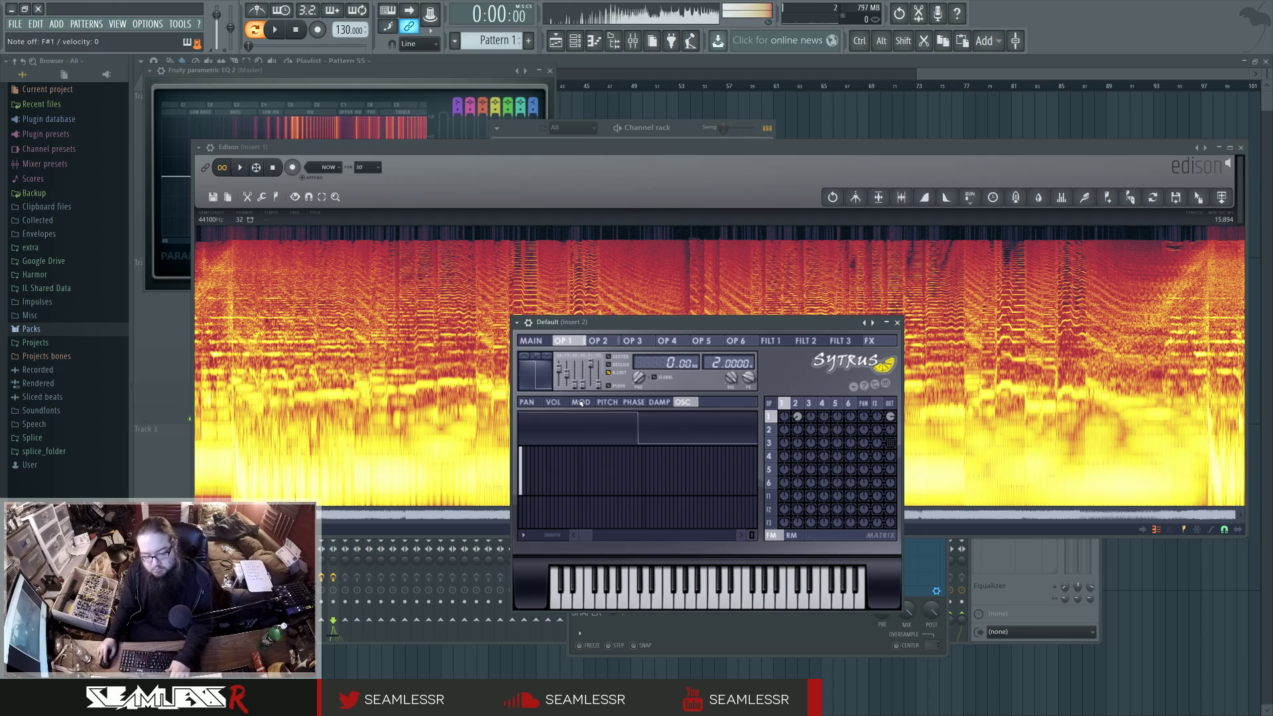
pyautogui.click(530, 340)
pyautogui.moveTo(586, 429); pyautogui.dragTo(586, 463)
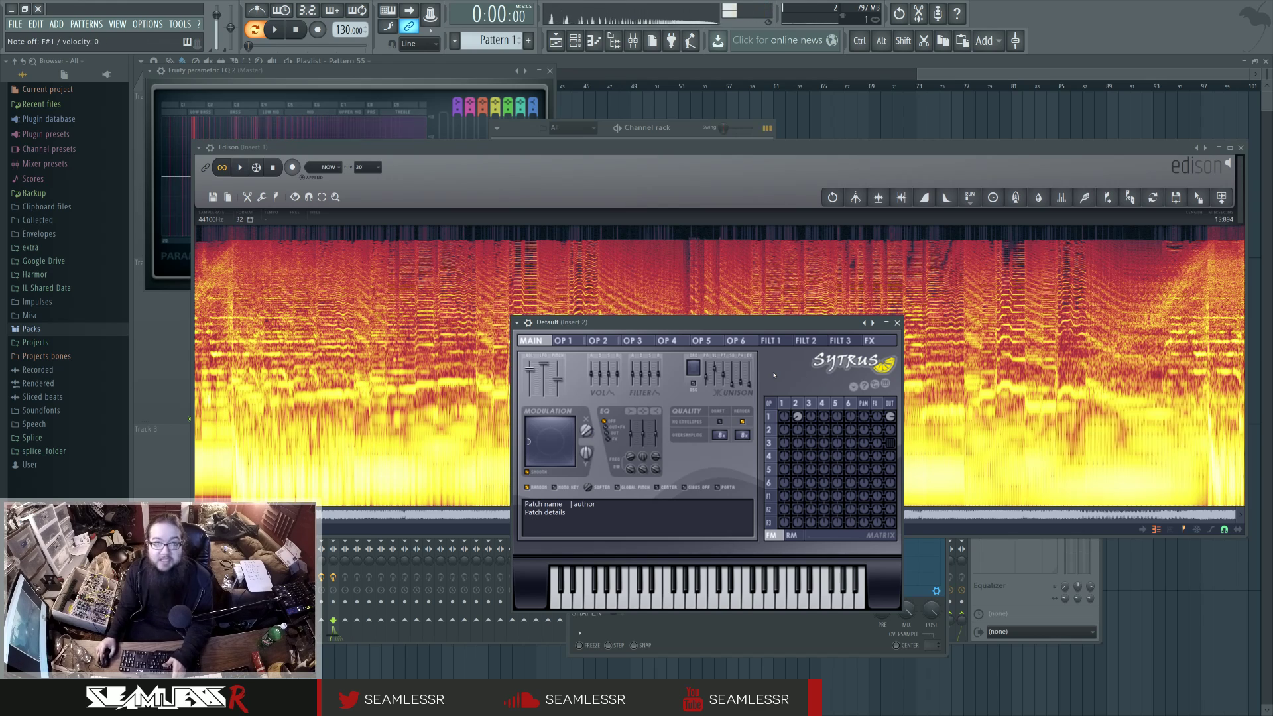
# Change operator 1's shape to a saw and sweep the modulation X while playing notes
pyautogui.click(787, 409)
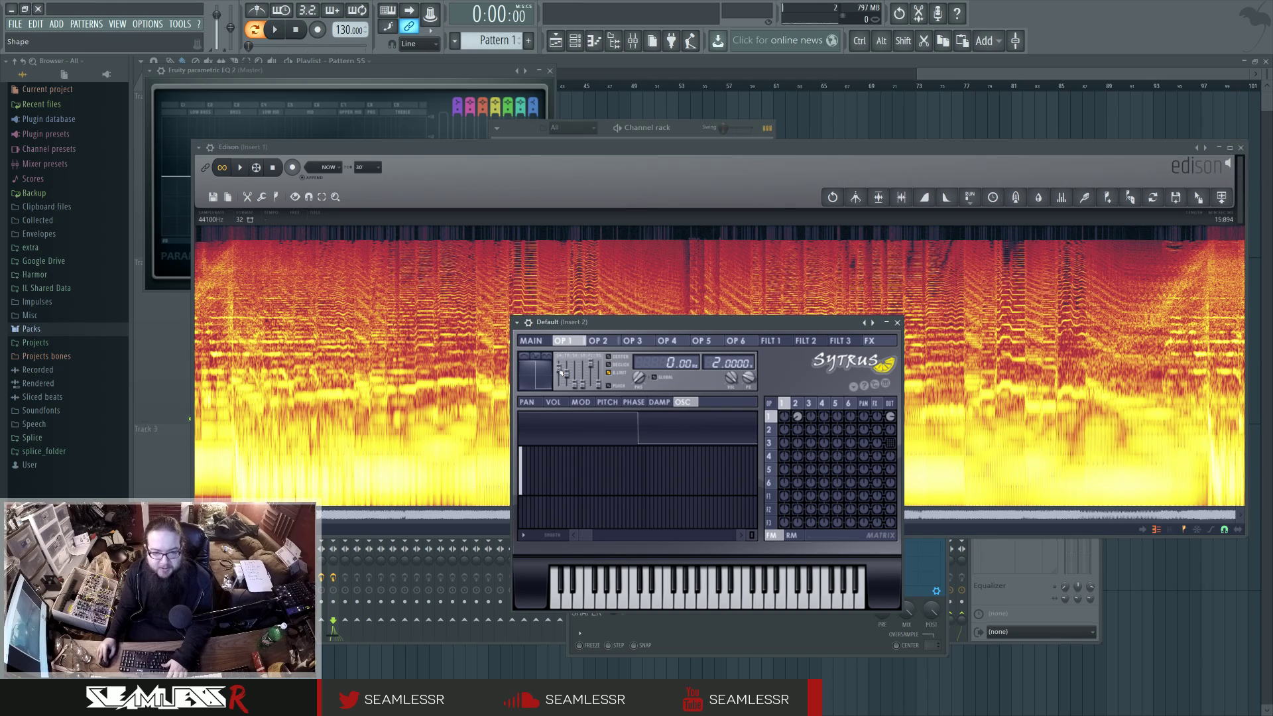
pyautogui.moveTo(560, 371); pyautogui.dragTo(560, 381)
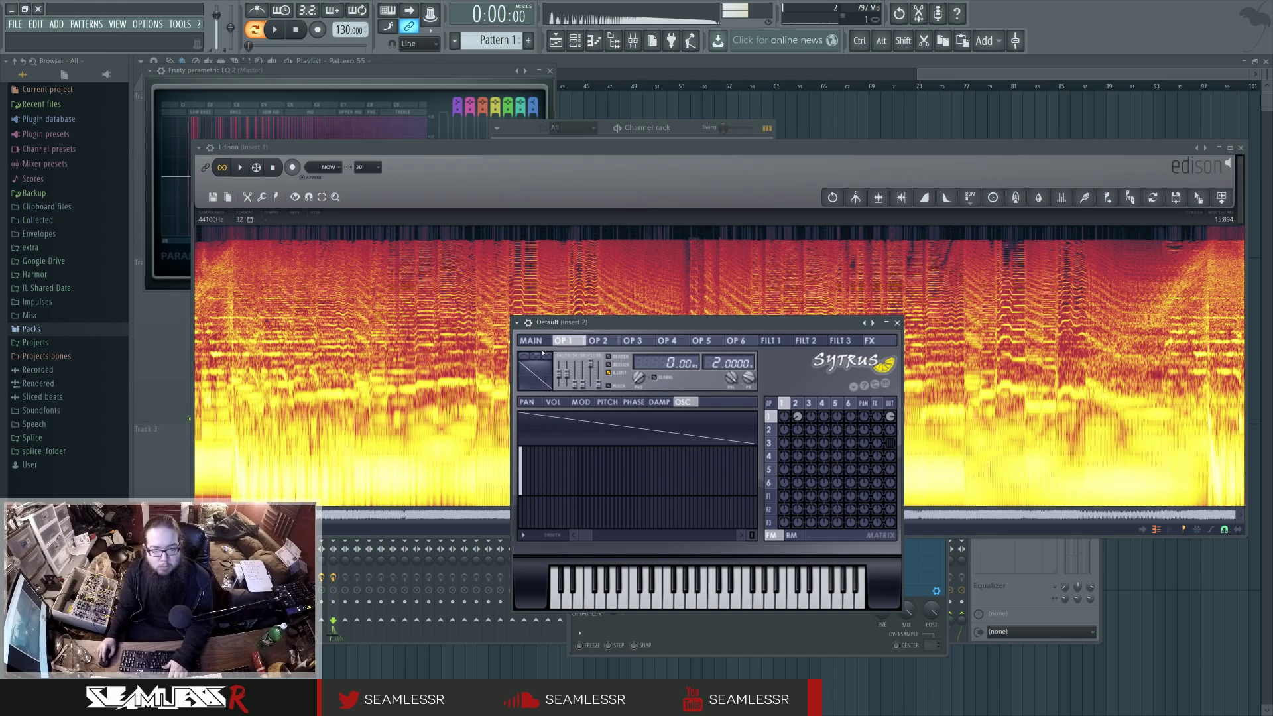
pyautogui.click(531, 340)
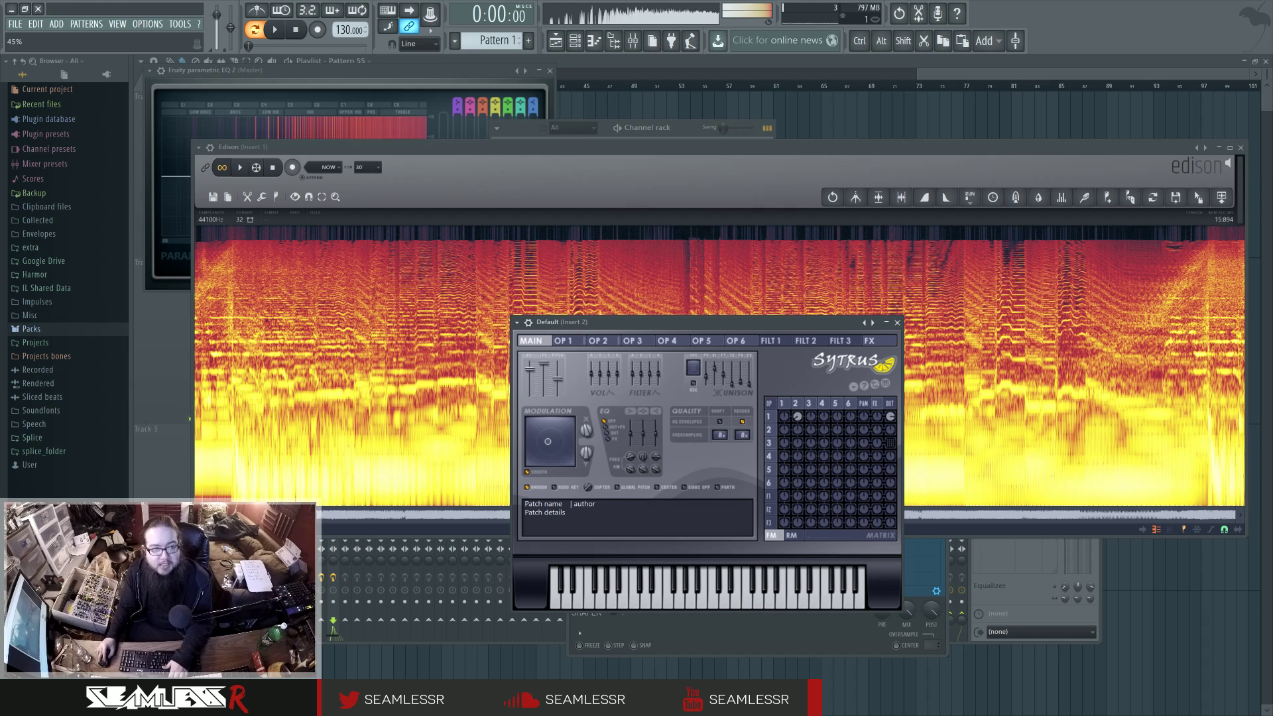
# Return operator 1's shape to a square and set its frequency ratio to 3
pyautogui.click(562, 340)
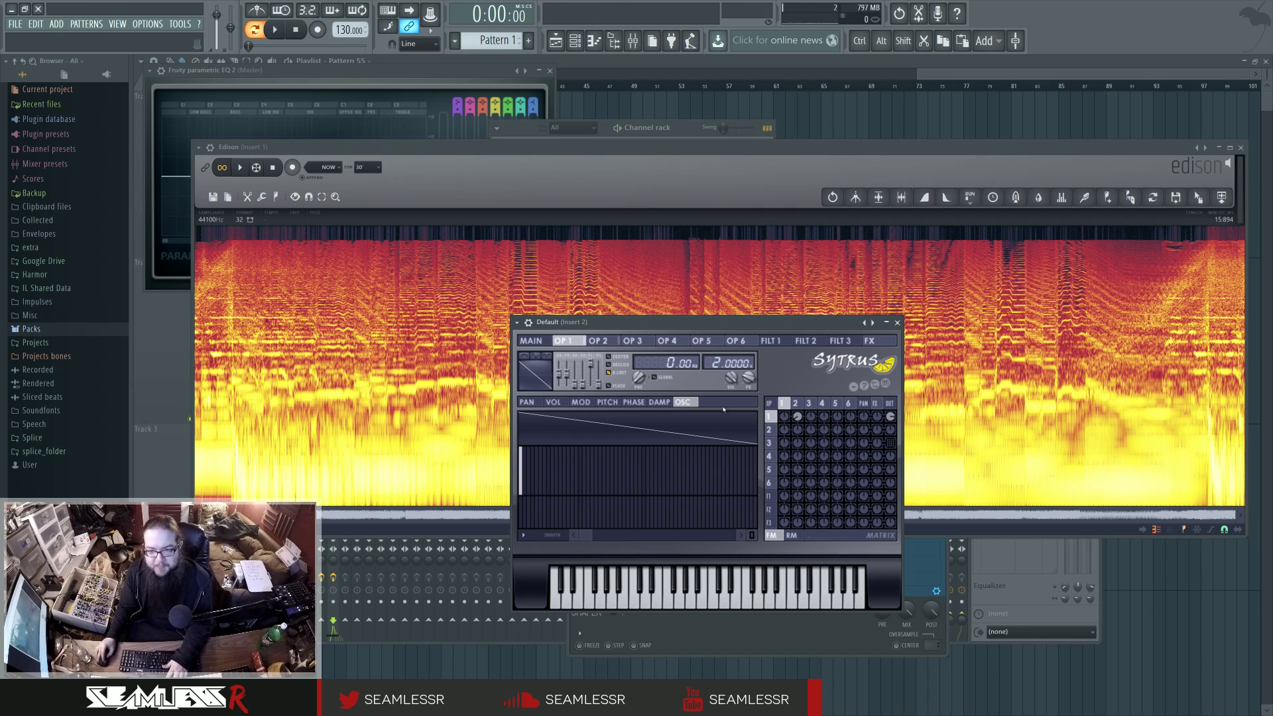
pyautogui.moveTo(559, 374); pyautogui.dragTo(559, 367)
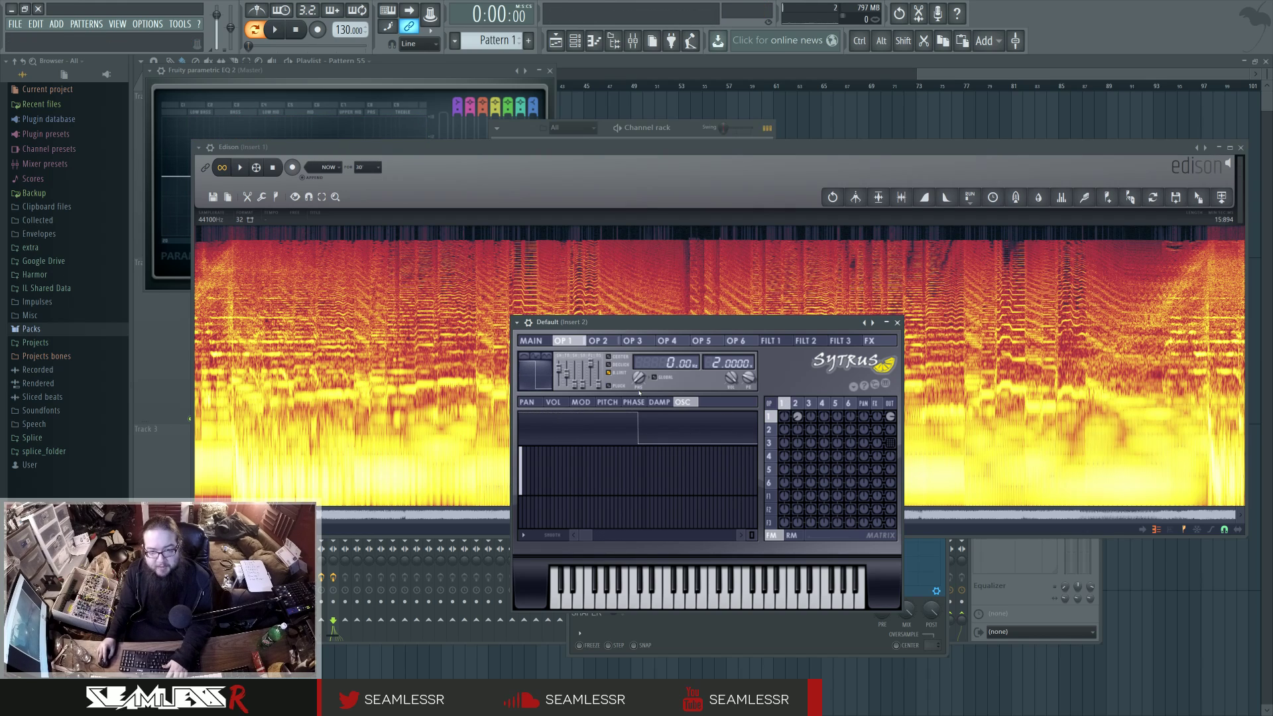
pyautogui.click(795, 405)
pyautogui.click(784, 404)
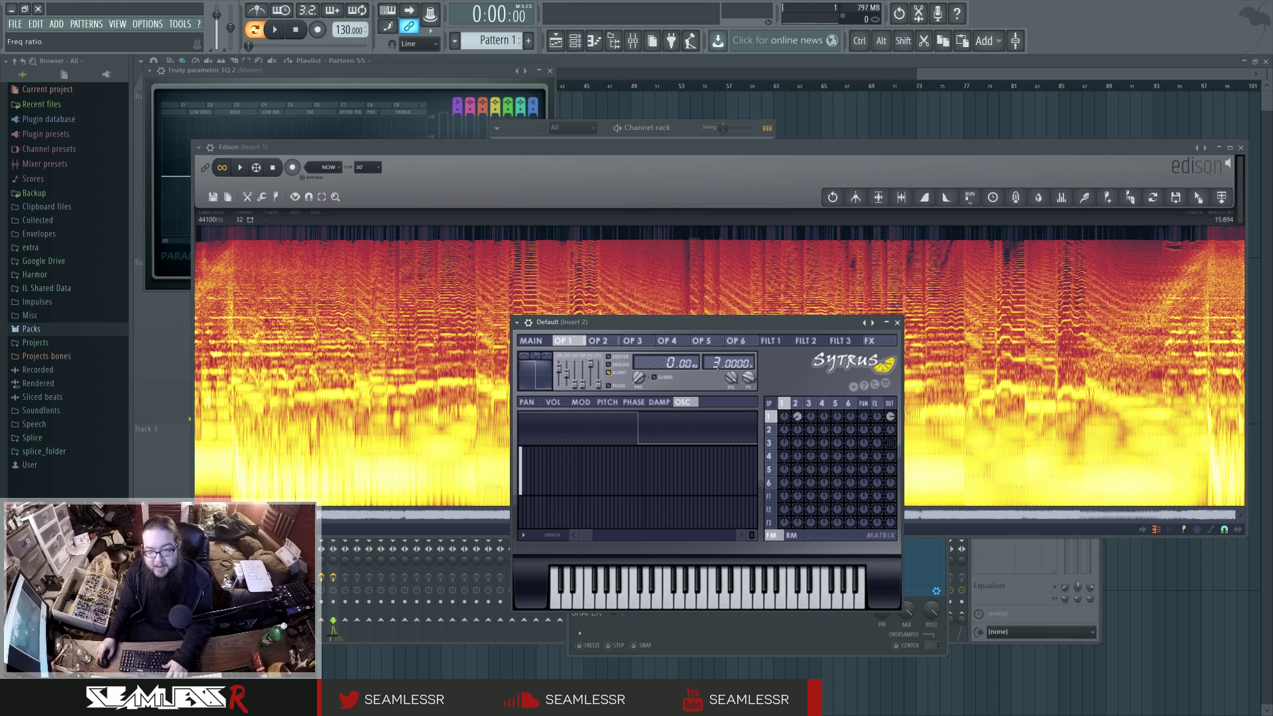
# Play notes at the current ratio, set operator 1's frequency ratio to 4, and play notes again
pyautogui.click(531, 340)
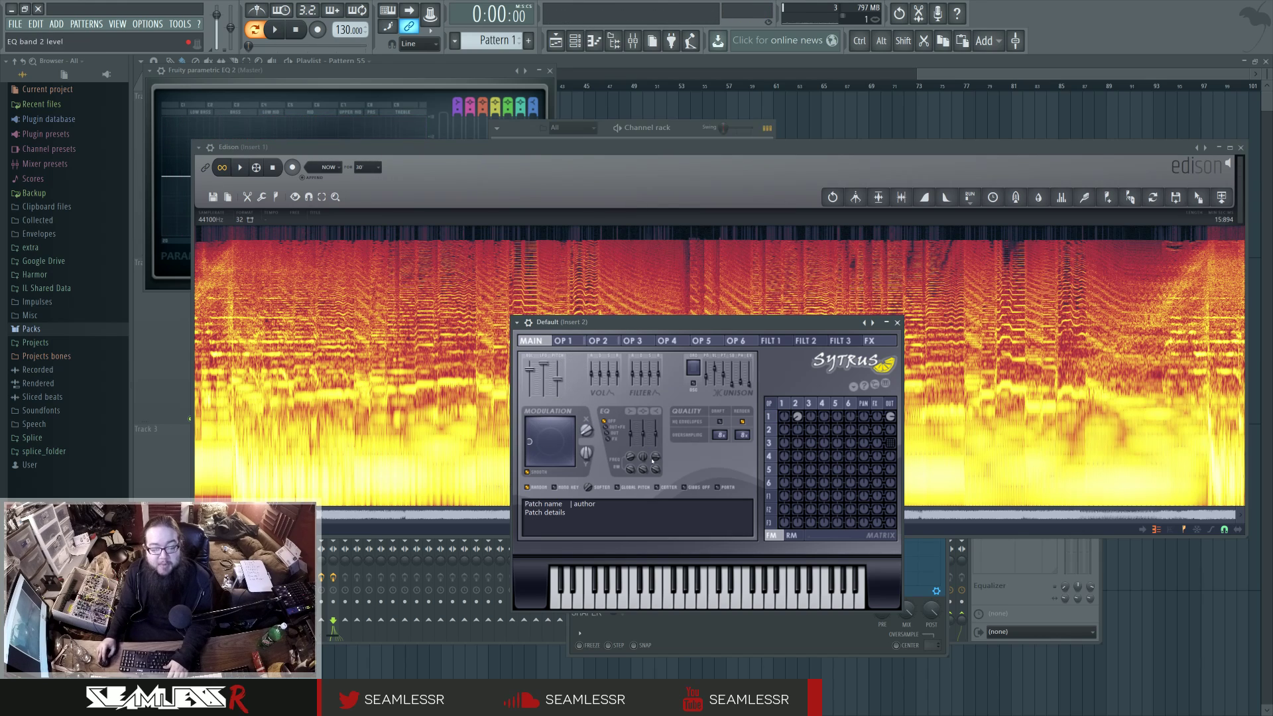
pyautogui.click(785, 404)
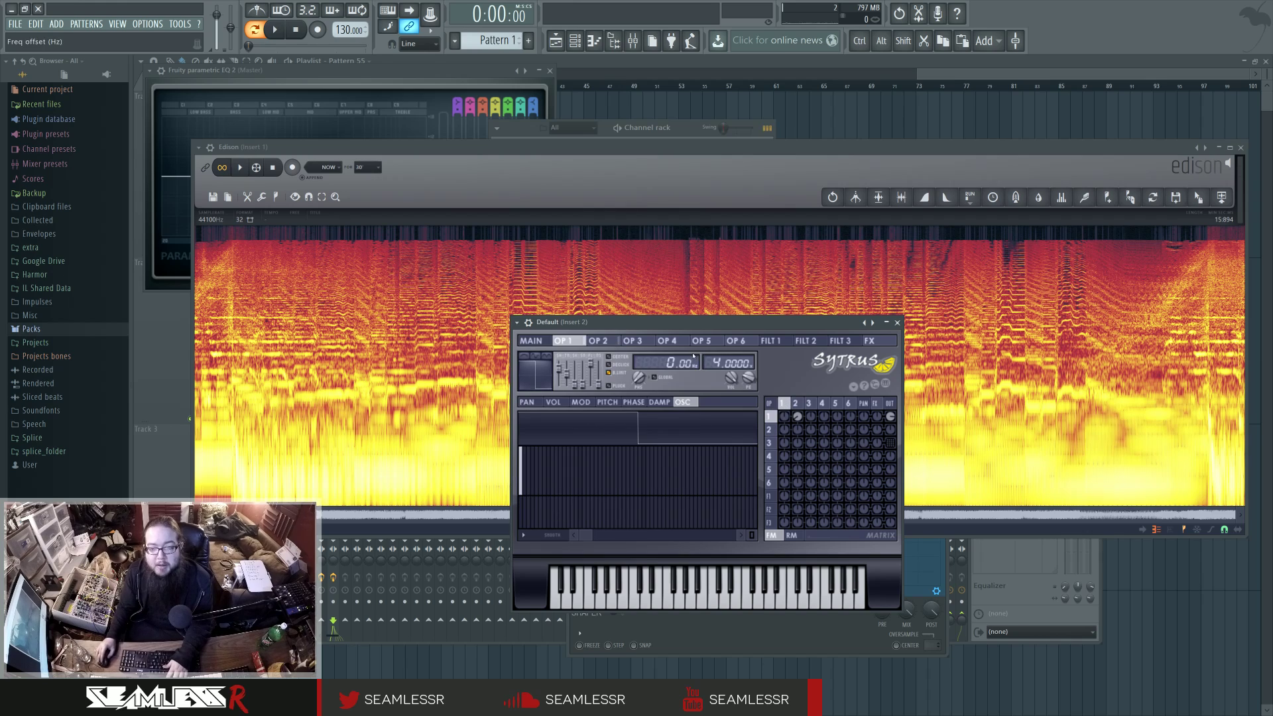
pyautogui.click(537, 340)
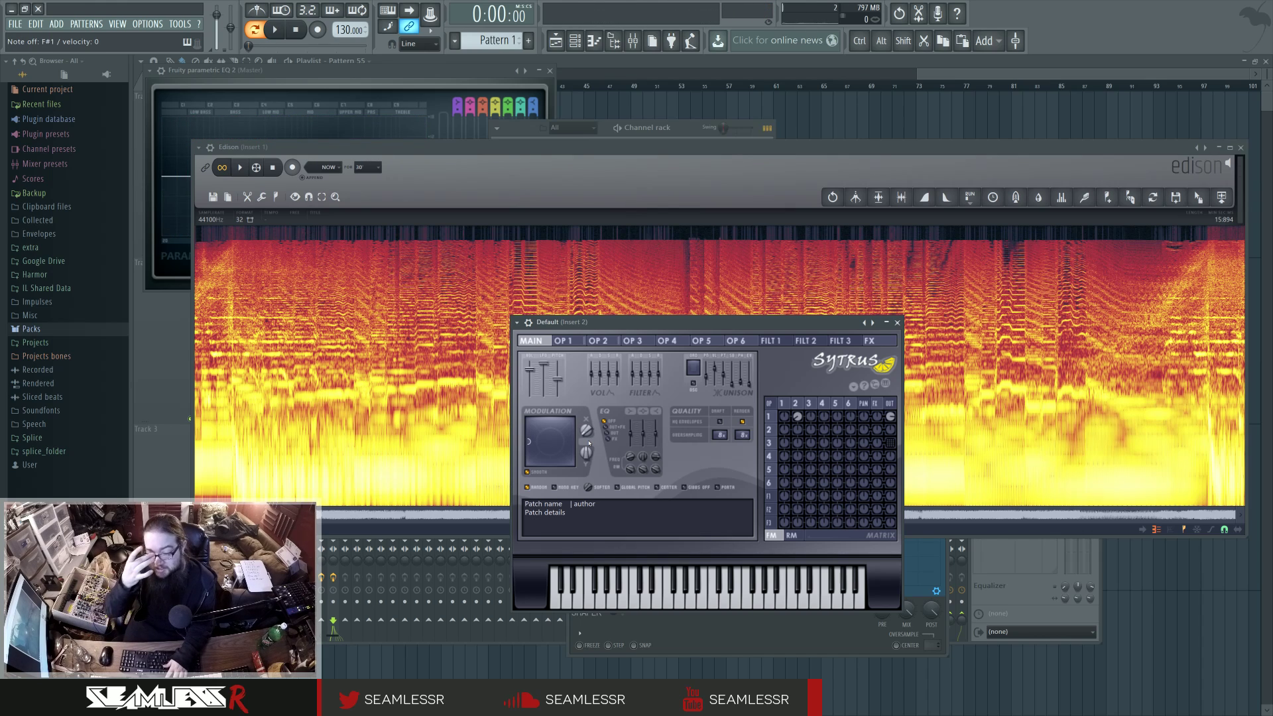
# Turn up operator 3's output level and change operator 4's waveform from a plain saw to one with scattered harmonic phases
pyautogui.click(809, 403)
pyautogui.moveTo(887, 444); pyautogui.dragTo(887, 424)
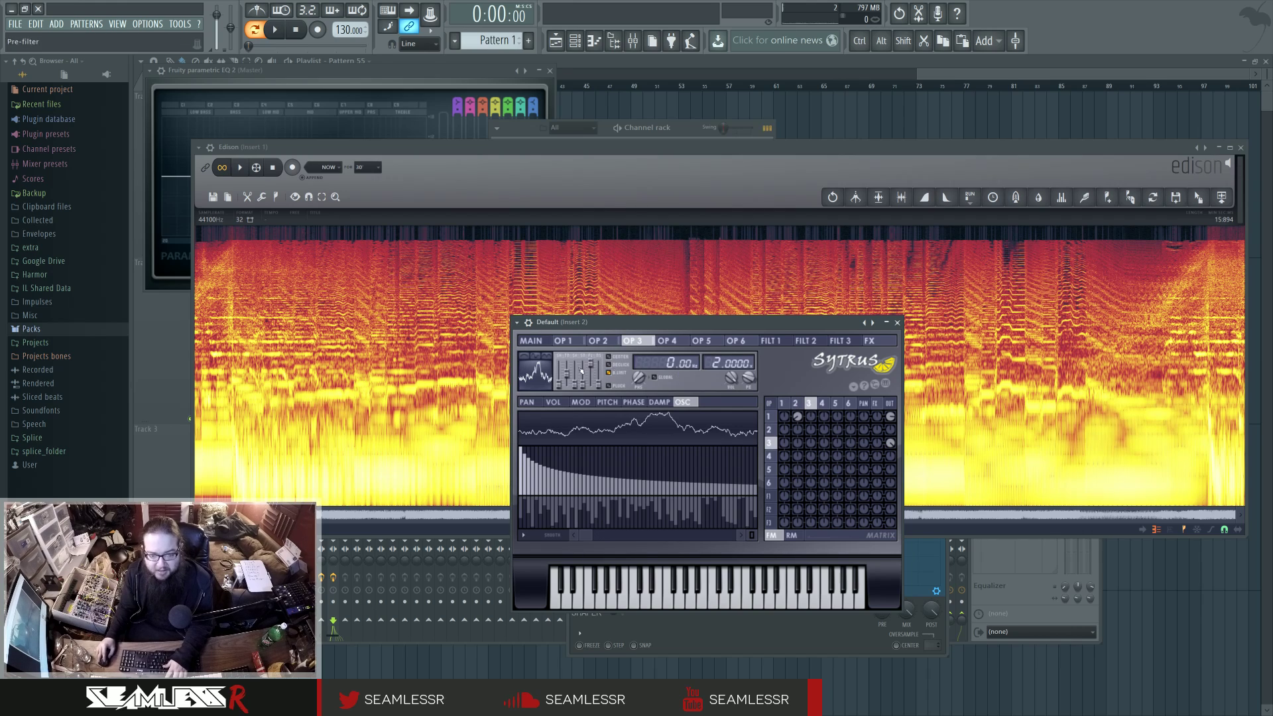
pyautogui.click(821, 402)
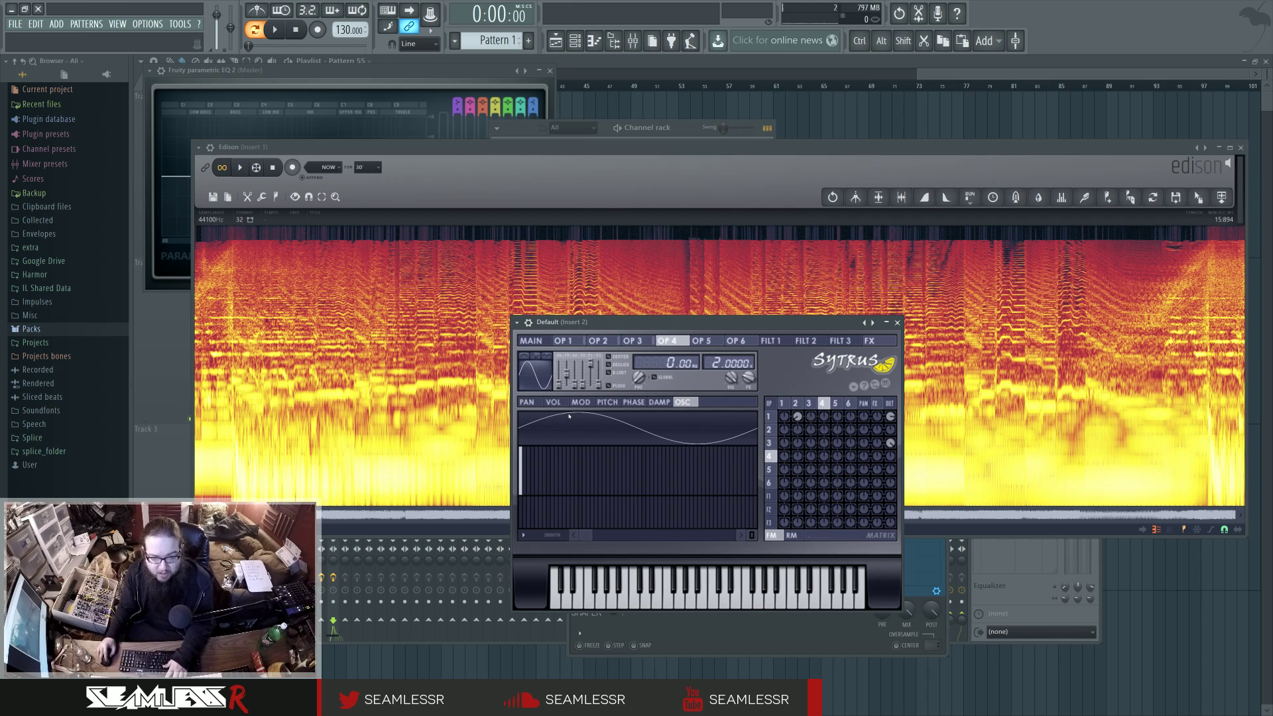
pyautogui.moveTo(565, 382); pyautogui.dragTo(564, 395)
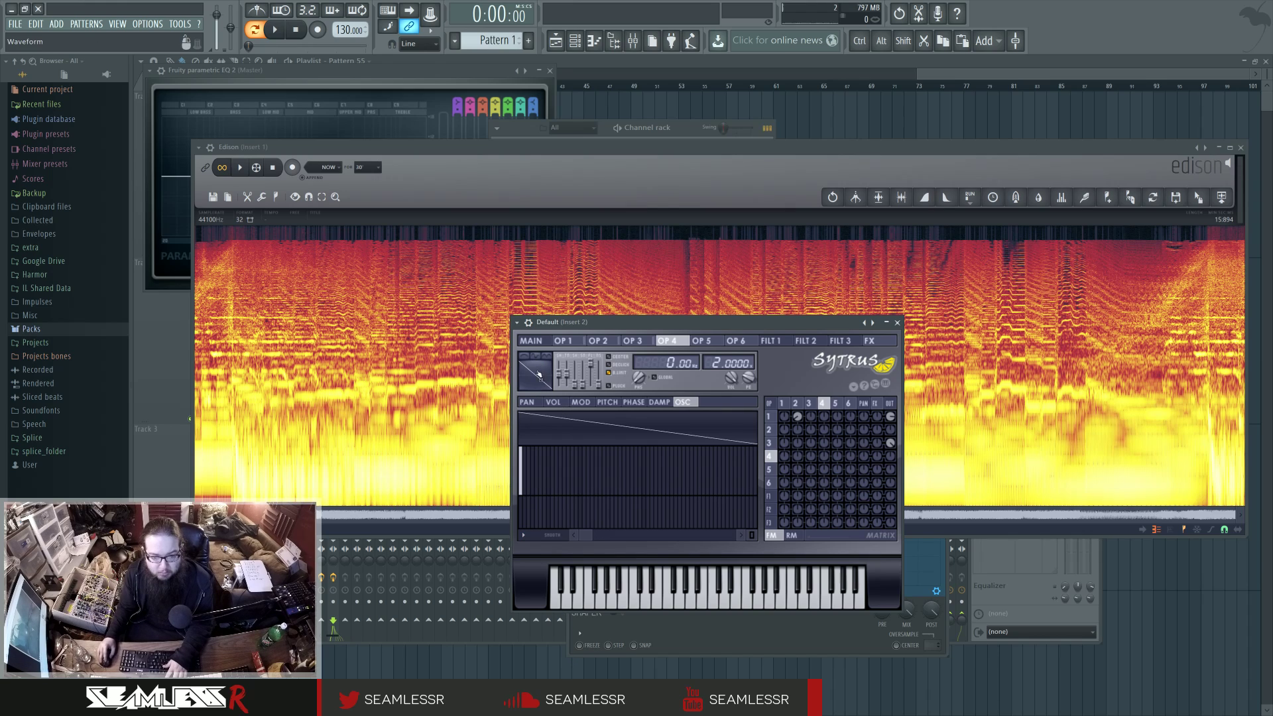
pyautogui.moveTo(539, 376); pyautogui.dragTo(564, 437)
pyautogui.click(601, 669)
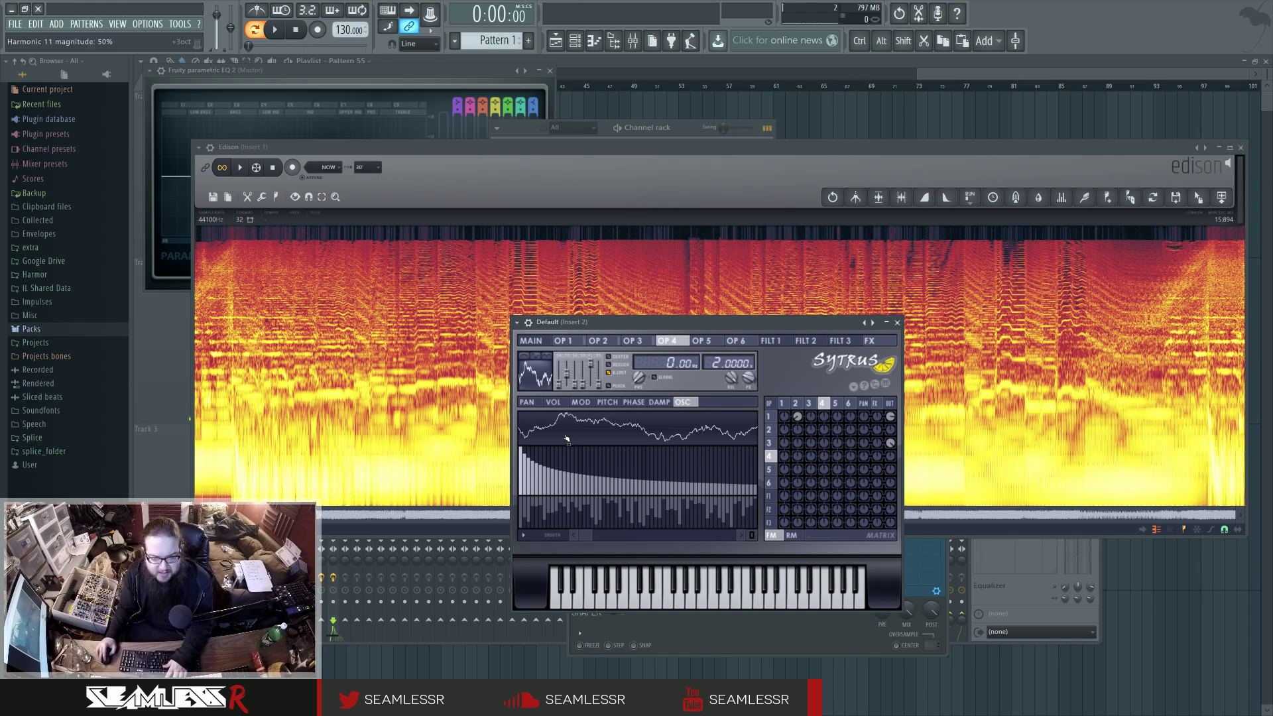
# Review operators 3 and 1, and play notes on the combined patch while sweeping the modulation X
pyautogui.rightClick(889, 420)
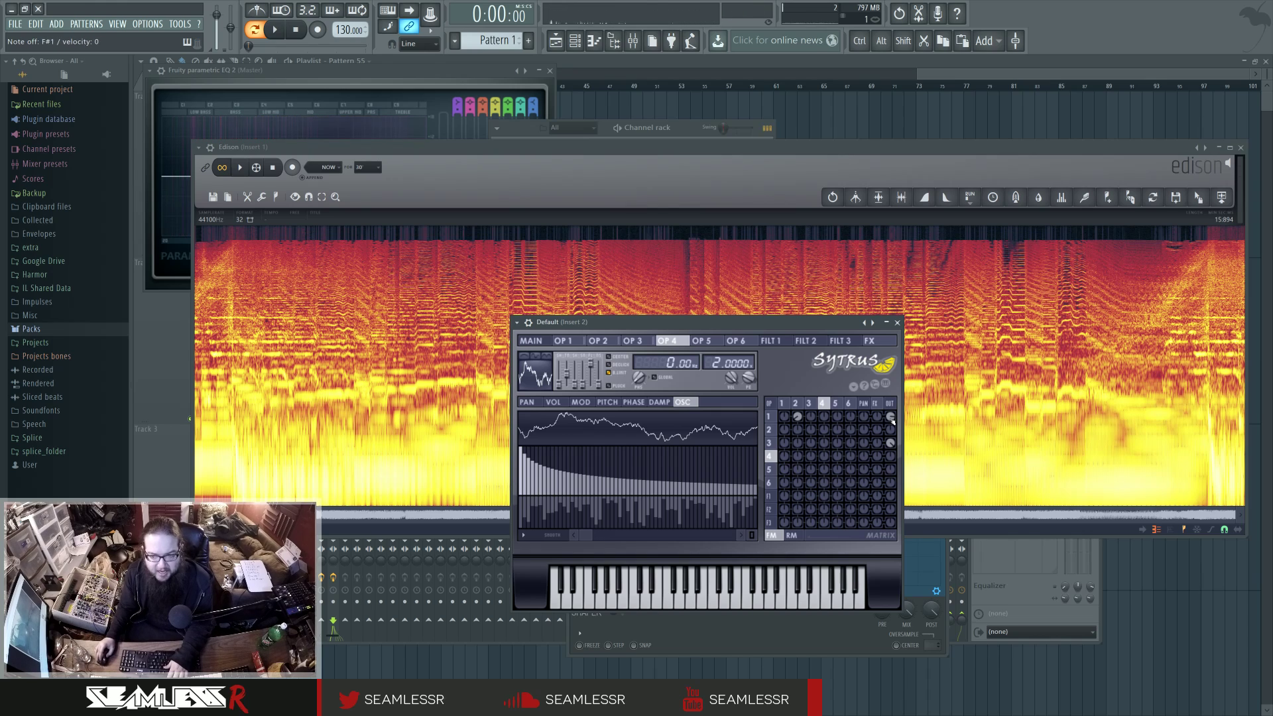
pyautogui.click(809, 403)
pyautogui.click(782, 403)
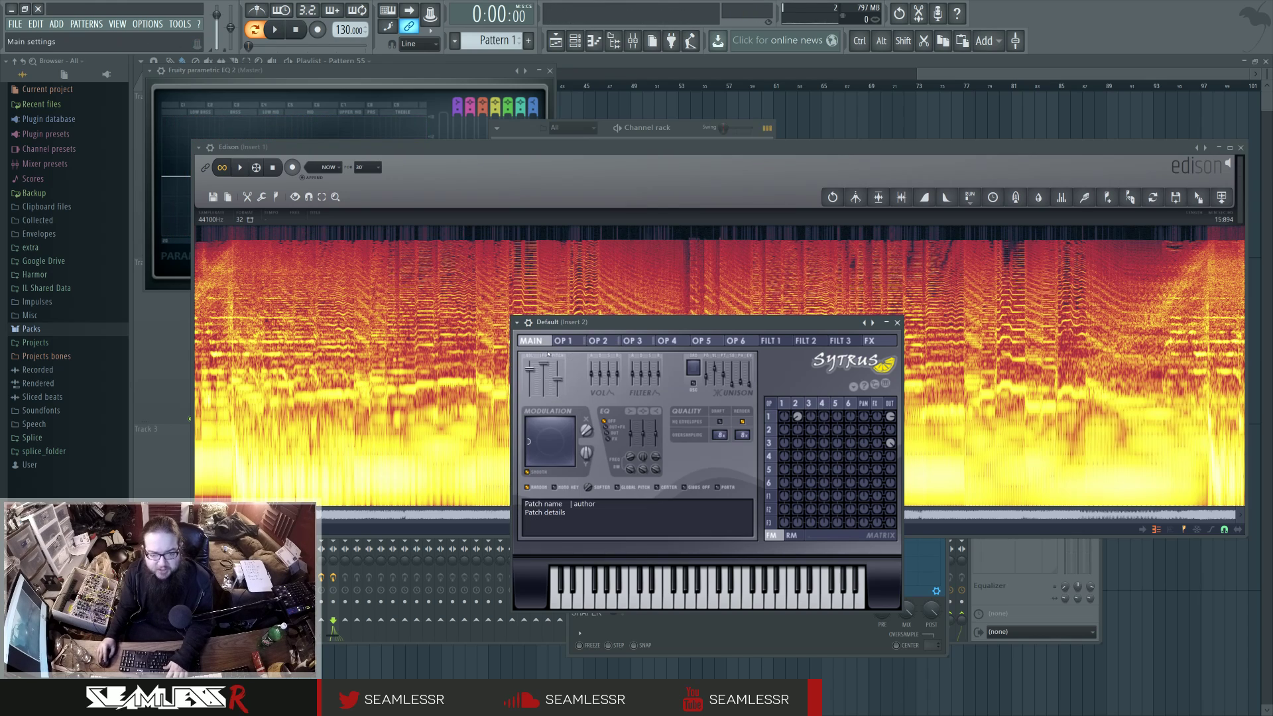
pyautogui.click(530, 340)
pyautogui.moveTo(587, 430); pyautogui.dragTo(594, 454)
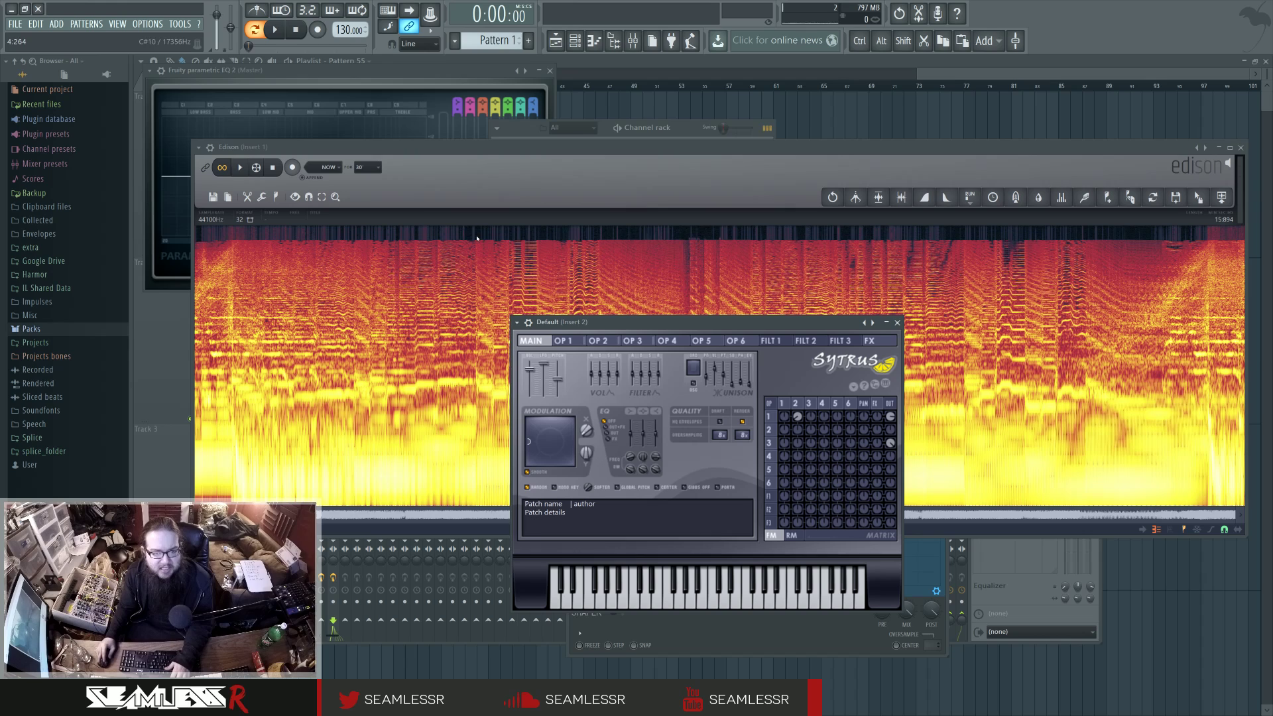
# Examine the Fruity WaveShaper curve on Sytrus's mixer track, Insert 2, and put its window away
pyautogui.moveTo(619, 323); pyautogui.dragTo(641, 339)
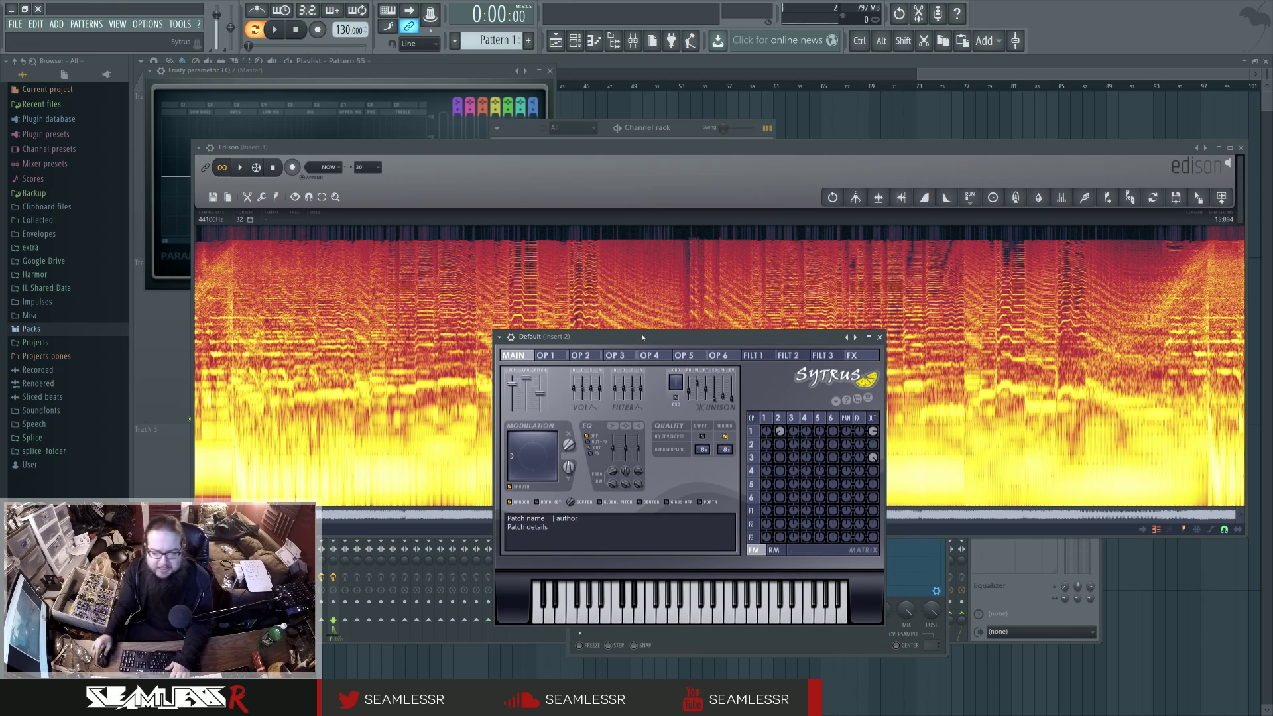
pyautogui.click(510, 337)
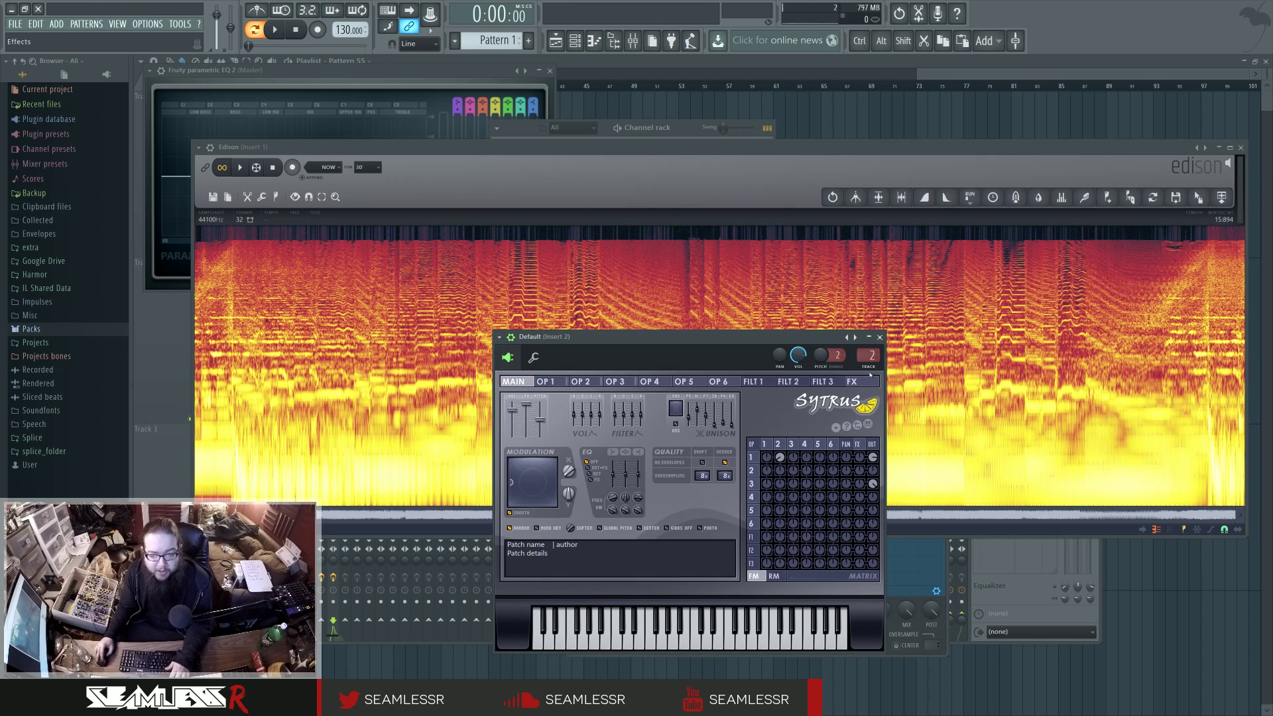
pyautogui.click(869, 357)
pyautogui.click(1024, 319)
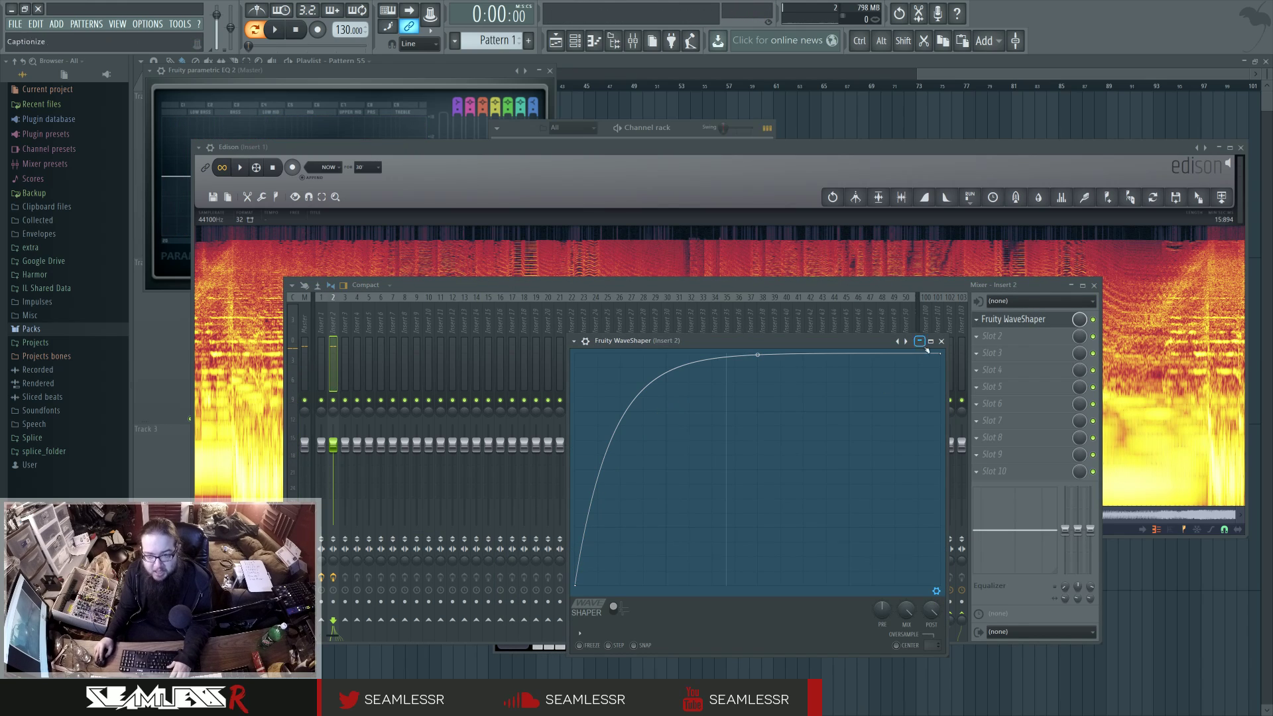
pyautogui.click(919, 341)
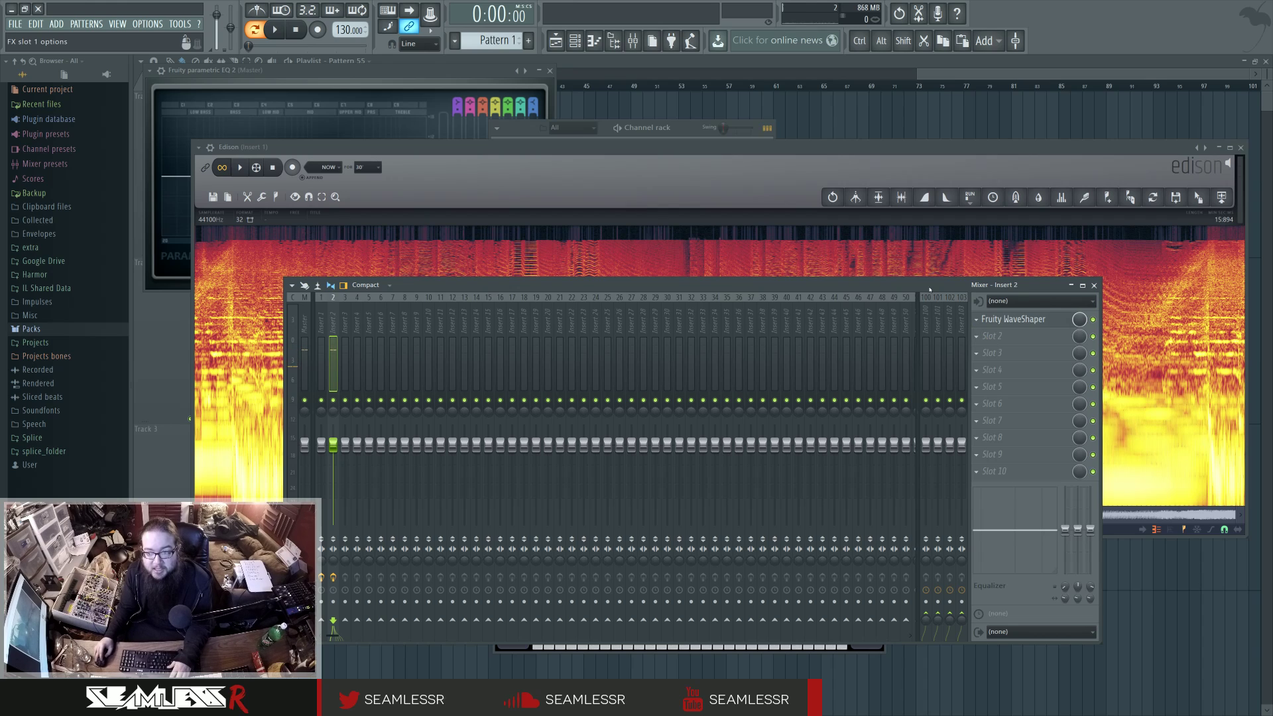
# Return to Sytrus and display the waveshaper curve of filter 1
pyautogui.click(622, 648)
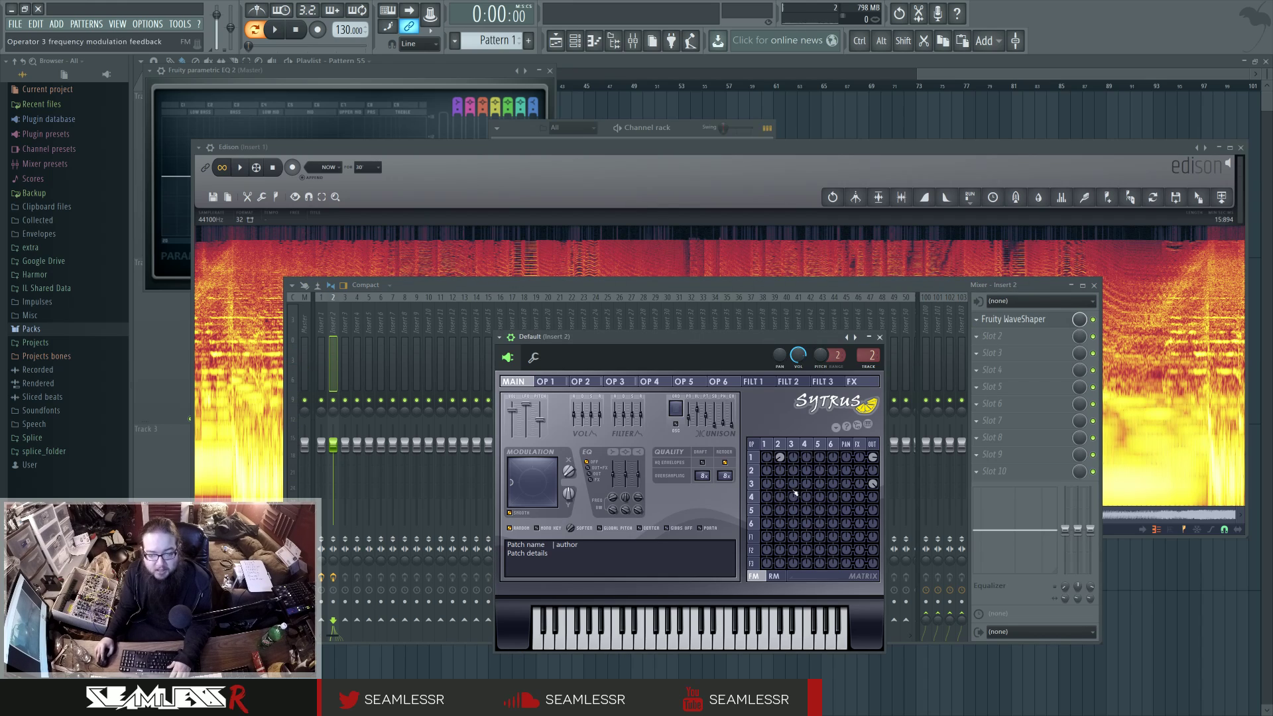
pyautogui.click(752, 381)
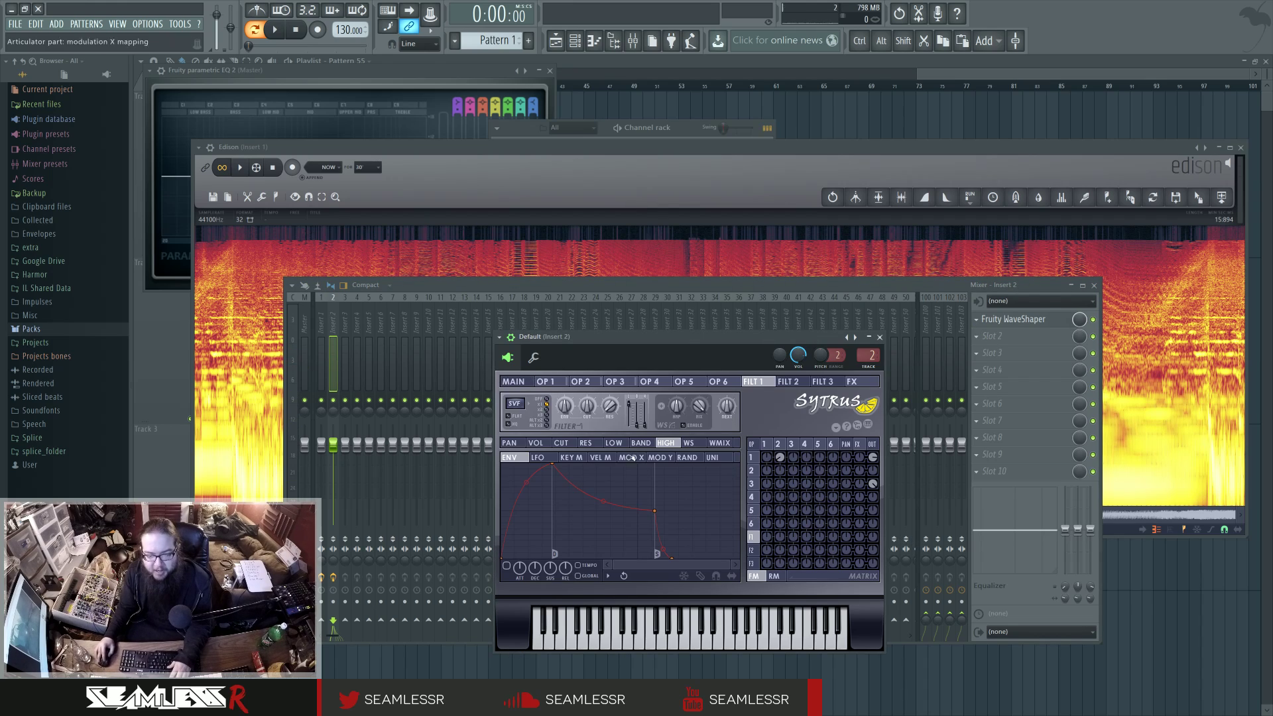
pyautogui.click(689, 443)
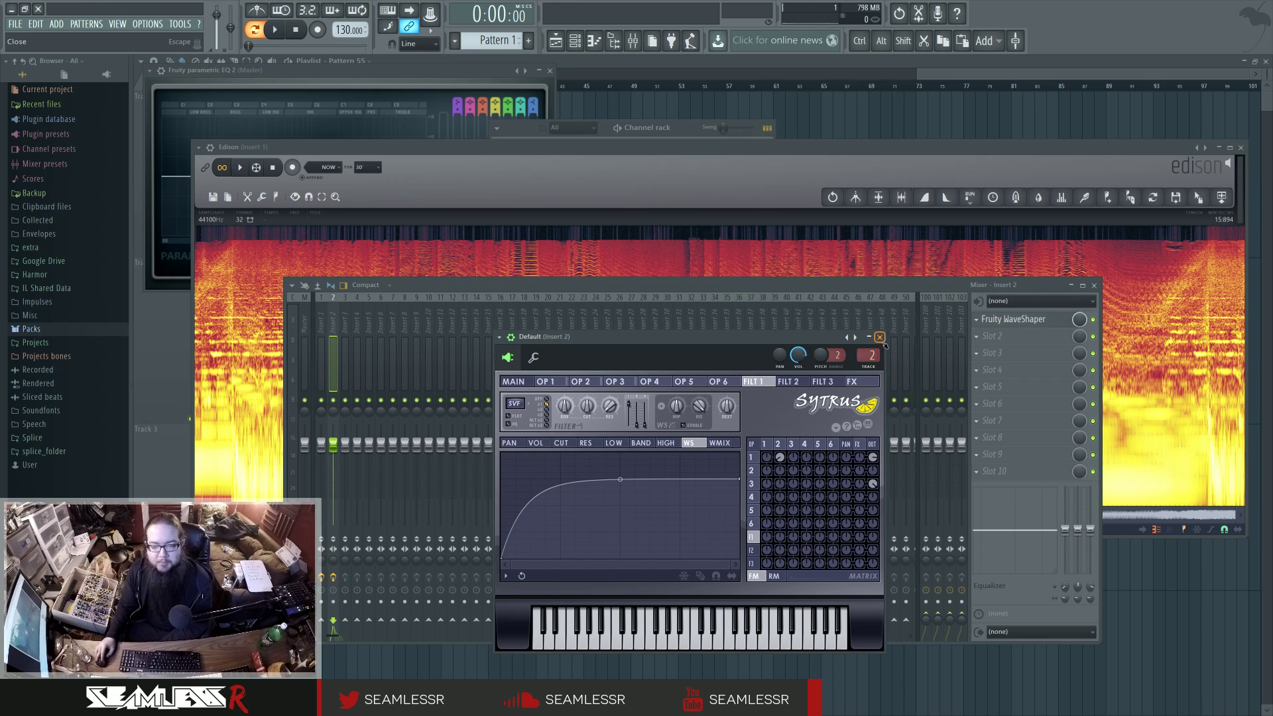
# Close Sytrus and the mixer, and move the Edison window slightly lower
pyautogui.click(879, 337)
pyautogui.click(1094, 285)
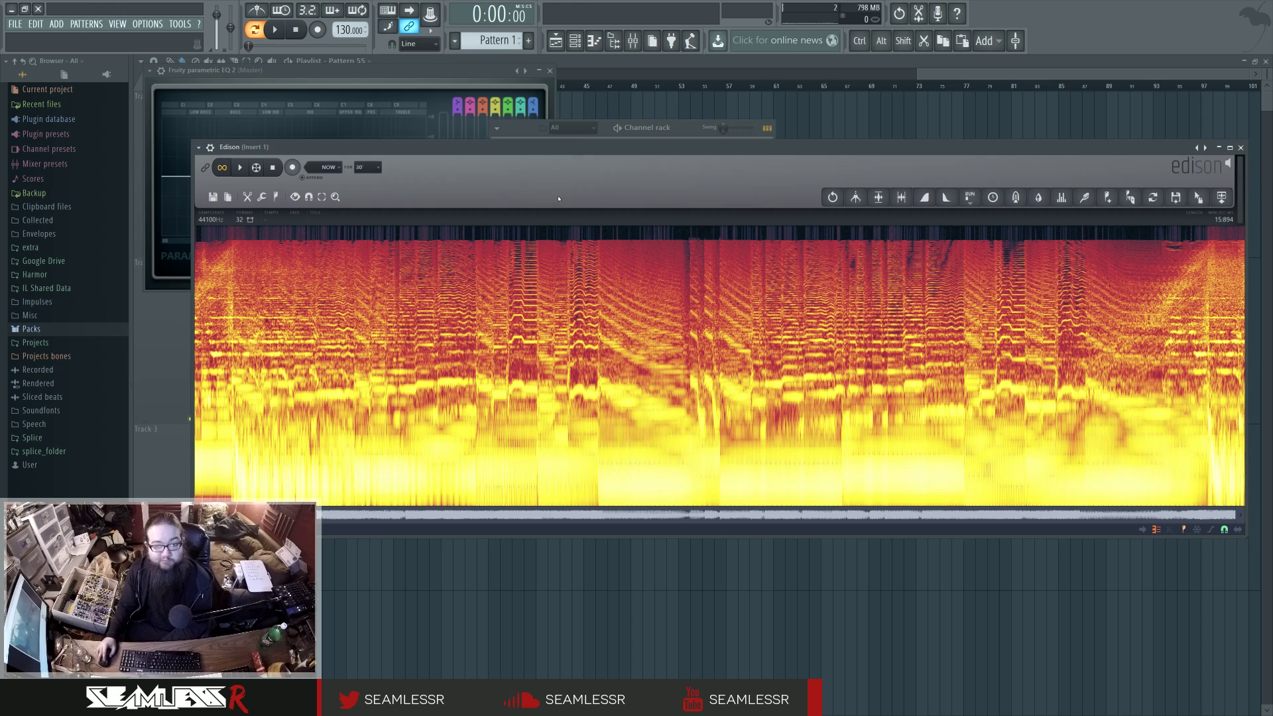
pyautogui.moveTo(595, 148); pyautogui.dragTo(586, 181)
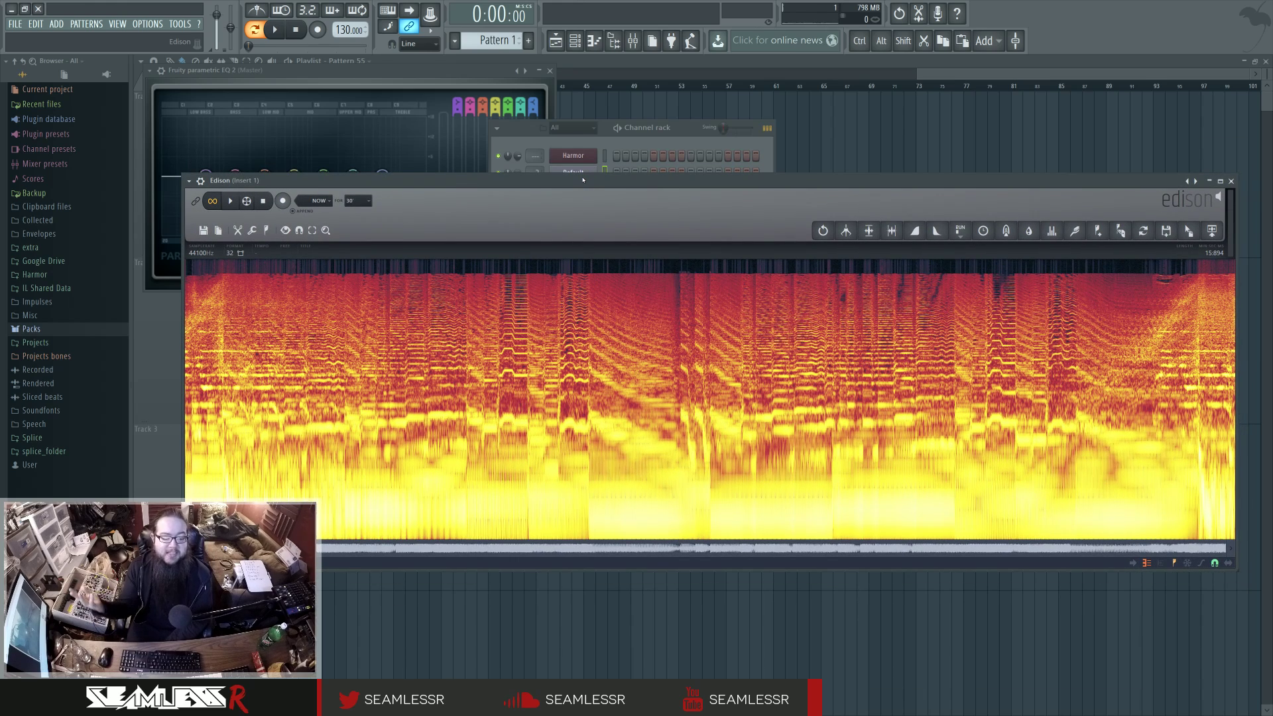